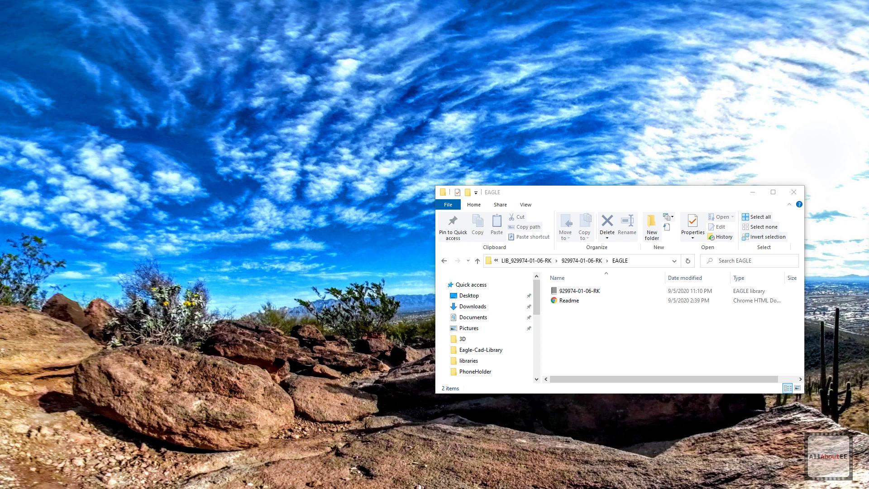
left_click(691, 292)
double_click(691, 292)
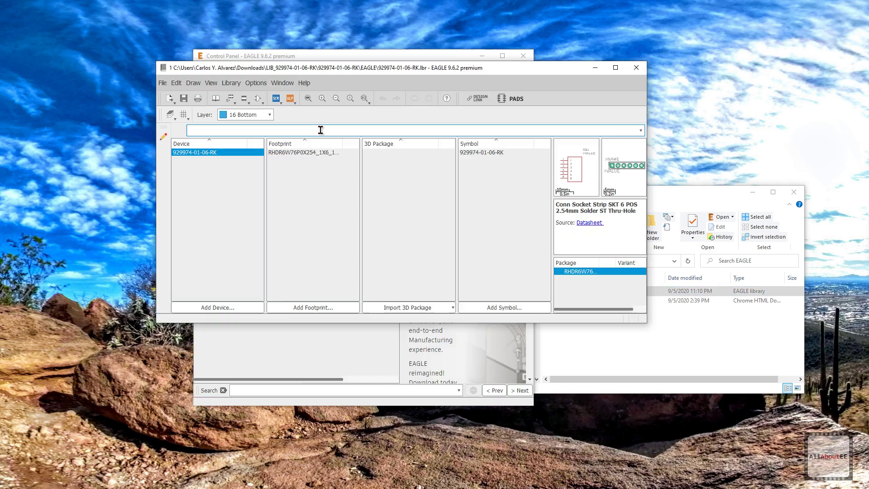
left_click(320, 152)
left_click(470, 152)
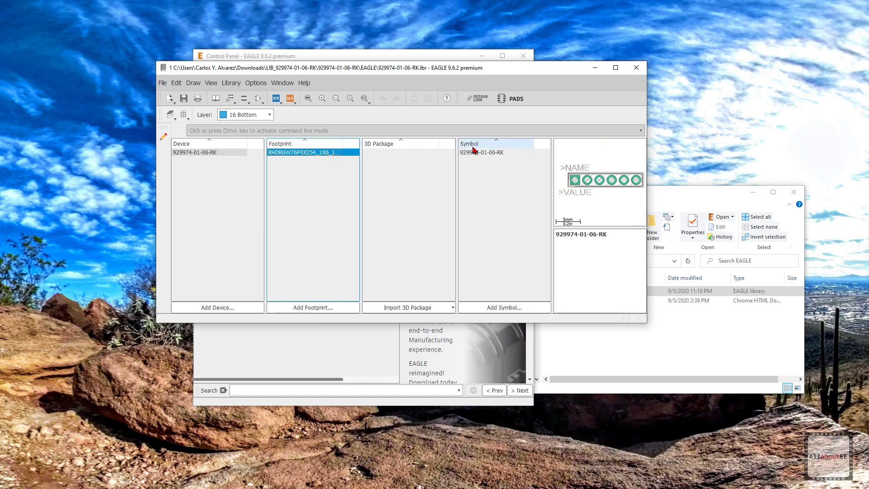
left_click(383, 158)
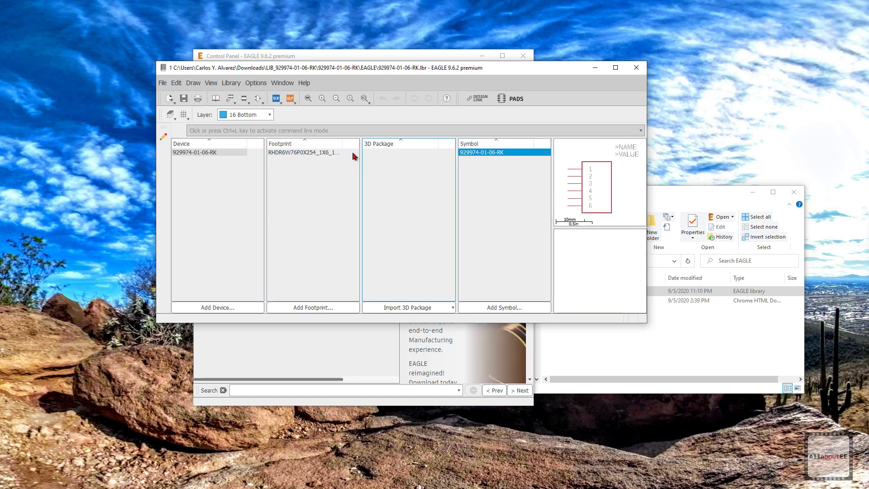
left_click(230, 83)
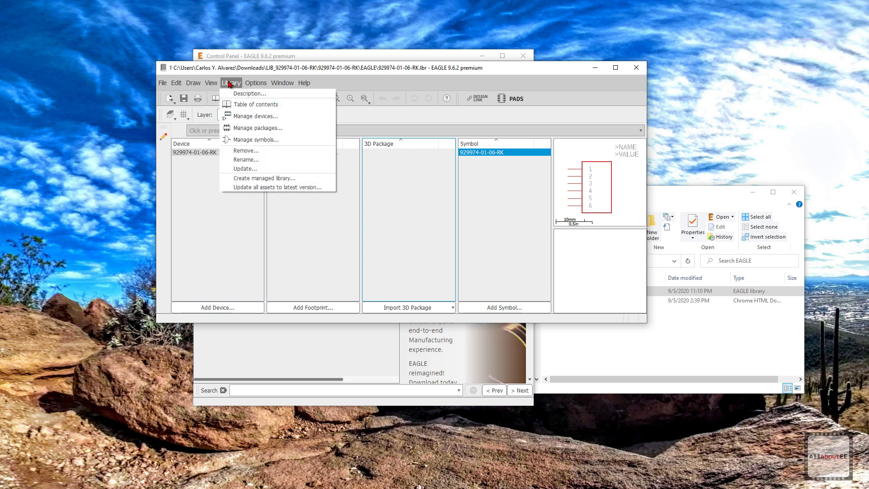
left_click(264, 178)
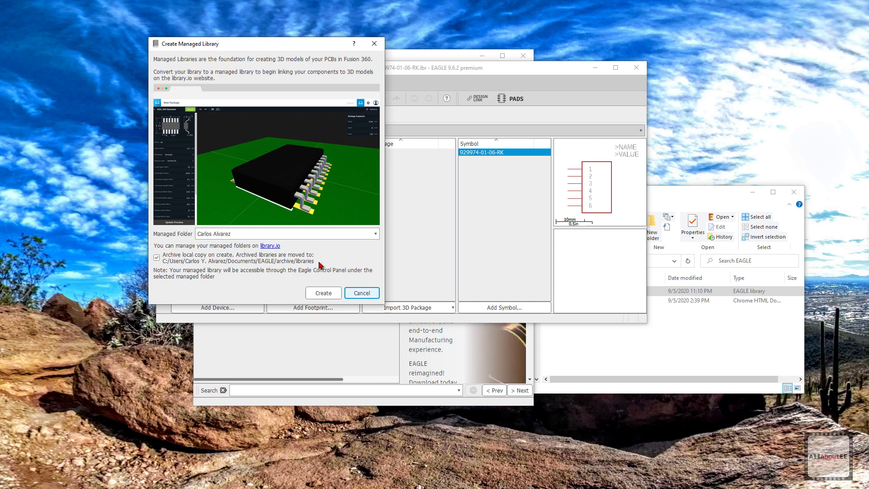
left_click(323, 293)
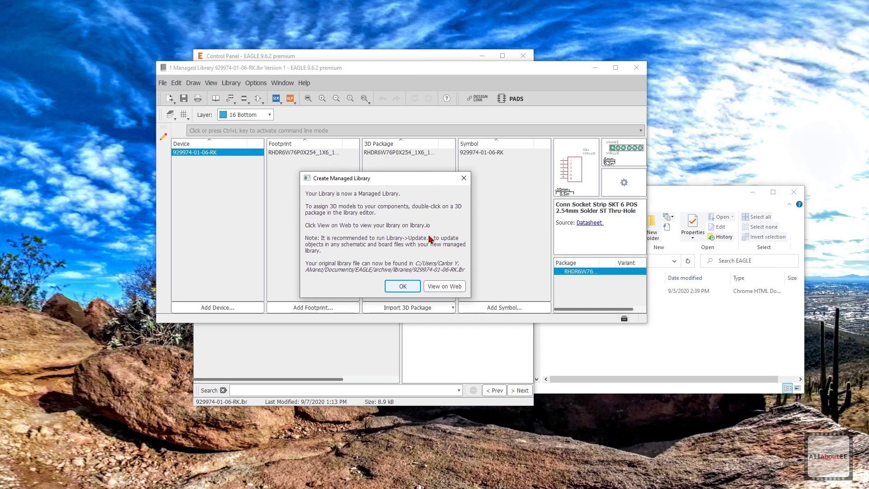
left_click(404, 290)
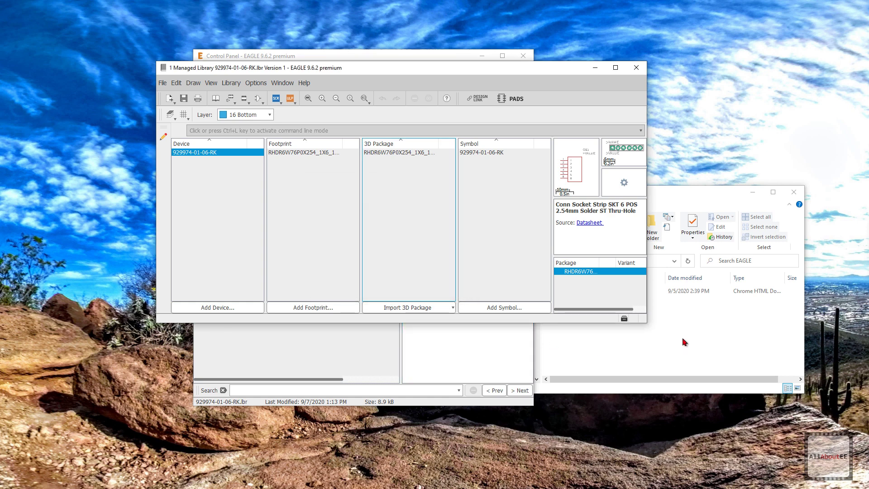
left_click(670, 340)
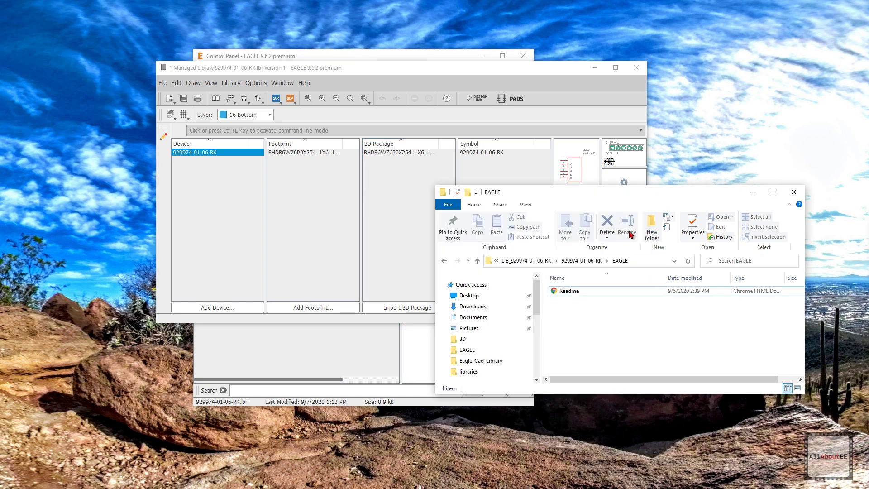
left_click_drag(653, 190, 646, 224)
left_click_drag(594, 370, 588, 345)
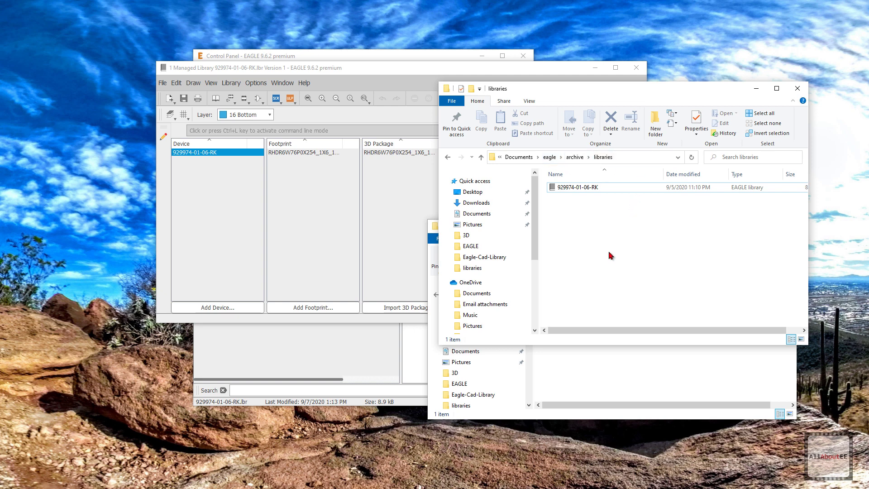
left_click_drag(611, 243, 549, 183)
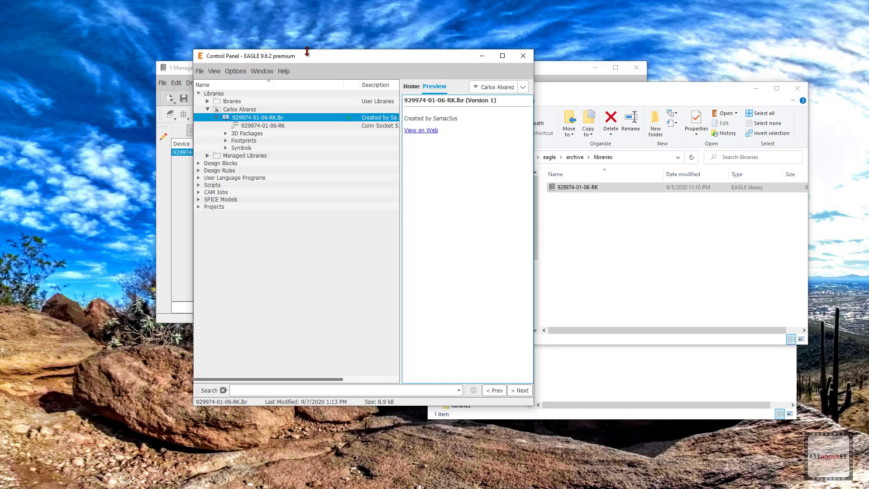
left_click(216, 117)
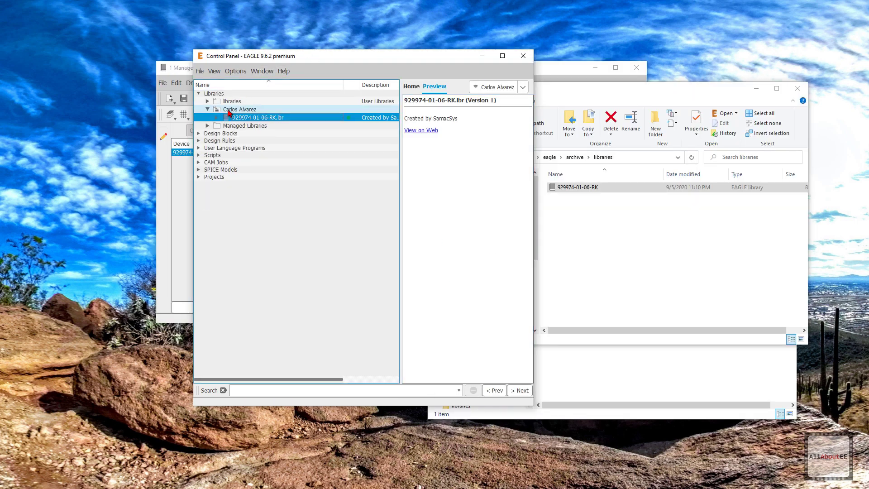
left_click(229, 112)
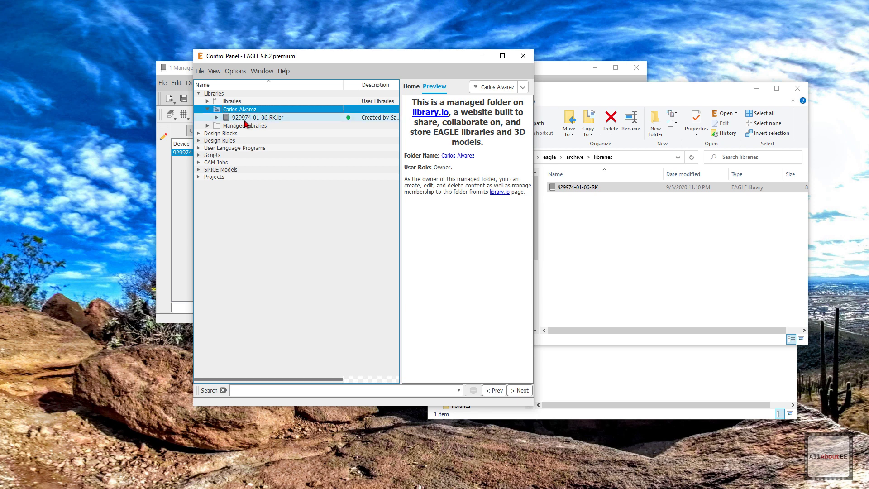
left_click(244, 120)
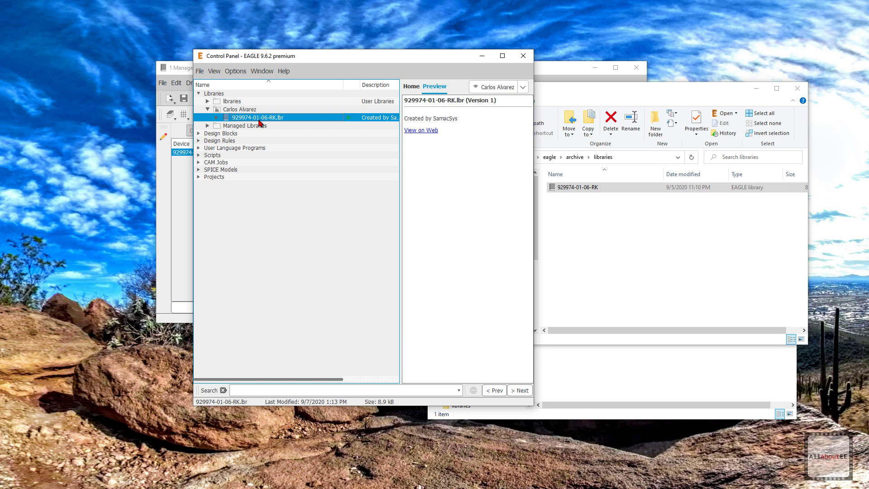
left_click(183, 206)
left_click(413, 154)
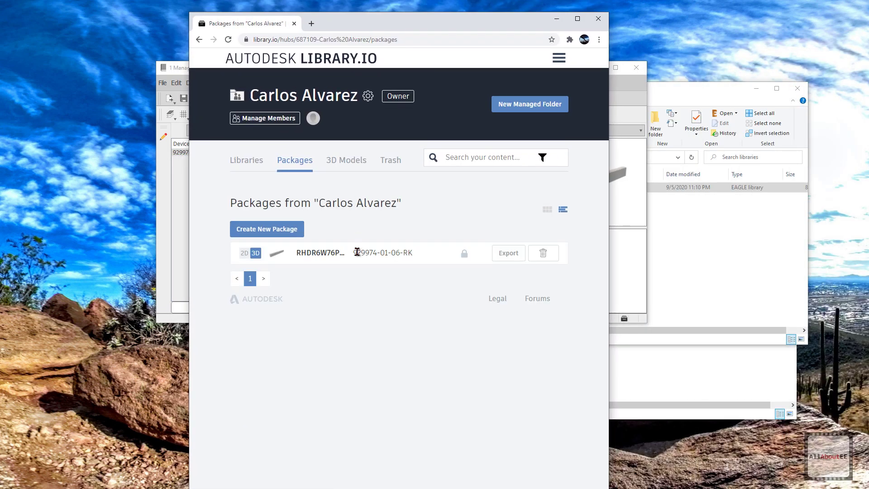
Step: Review the managed folder's libraries, packages and 3D models on library.io, and move the browser out of the way
left_click(241, 160)
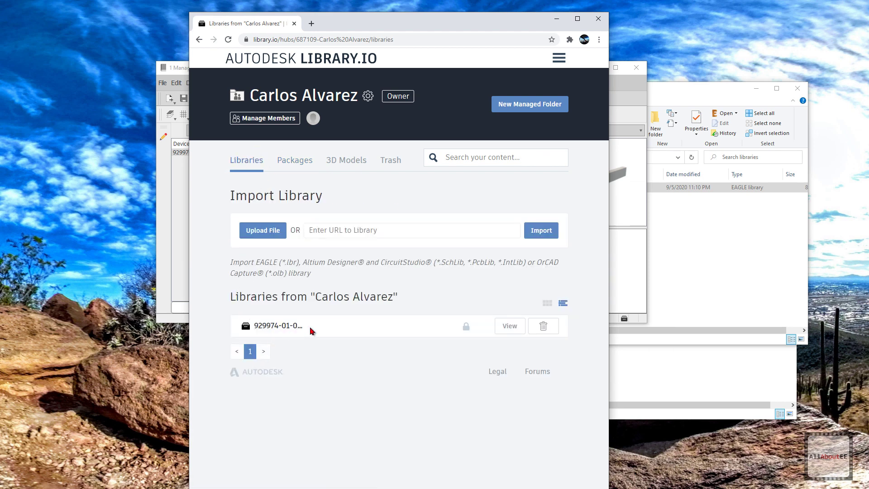
left_click(295, 160)
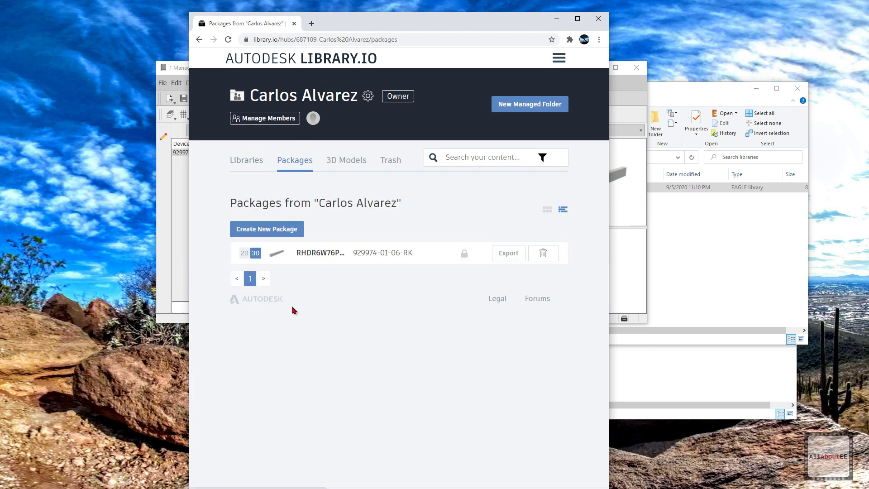
left_click(347, 161)
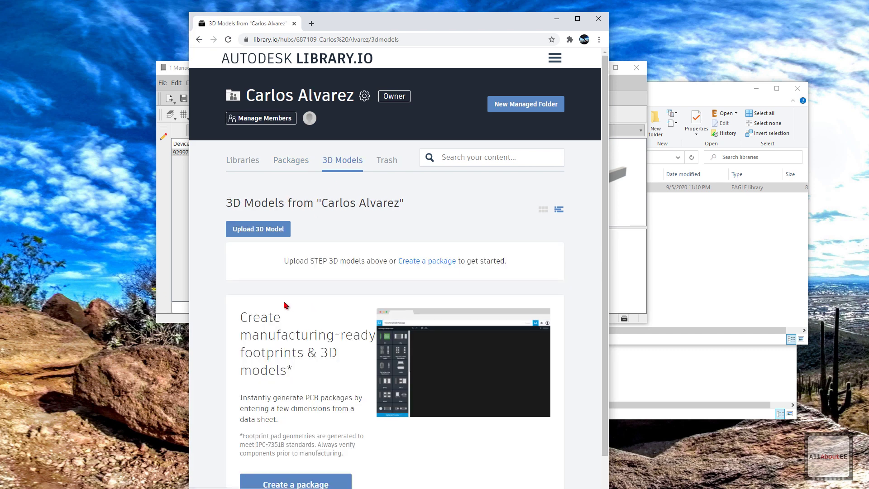
left_click_drag(278, 261, 504, 262)
left_click(505, 262)
left_click_drag(398, 12, 459, 4)
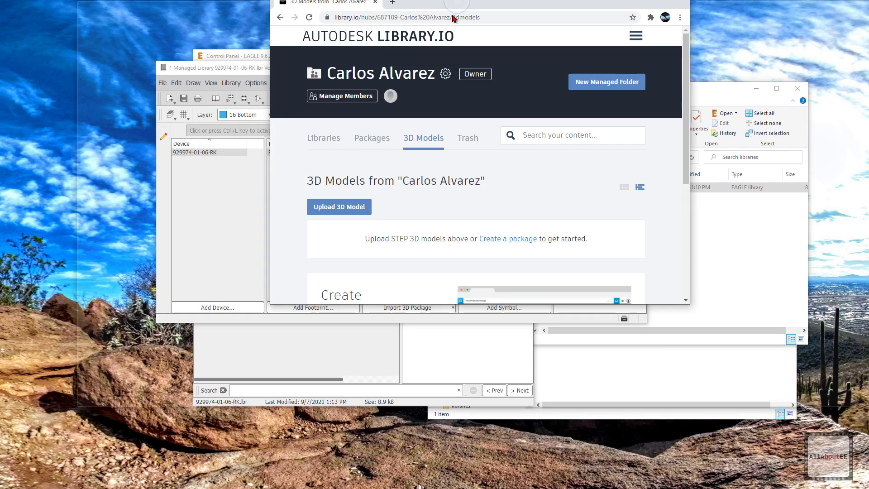
key("super+Down")
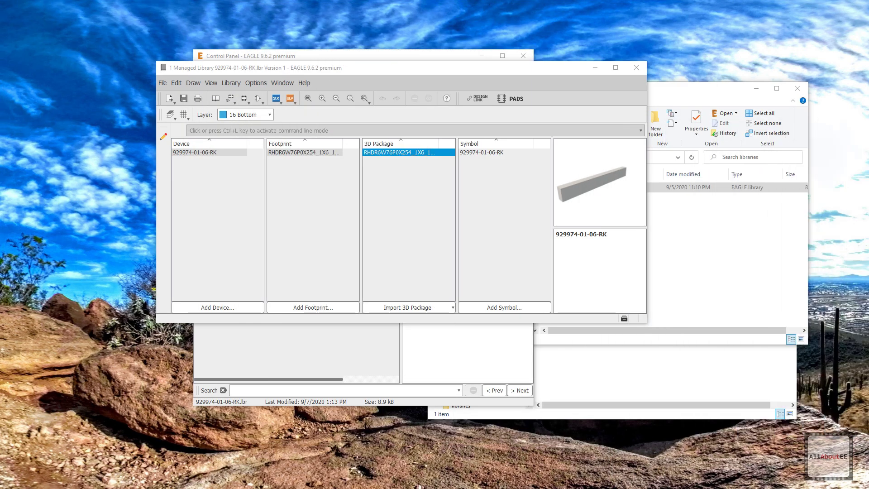
Step: Open the library's RHDR6W76P0X254_1X6_1524X254X82 3D package for editing
left_click(412, 172)
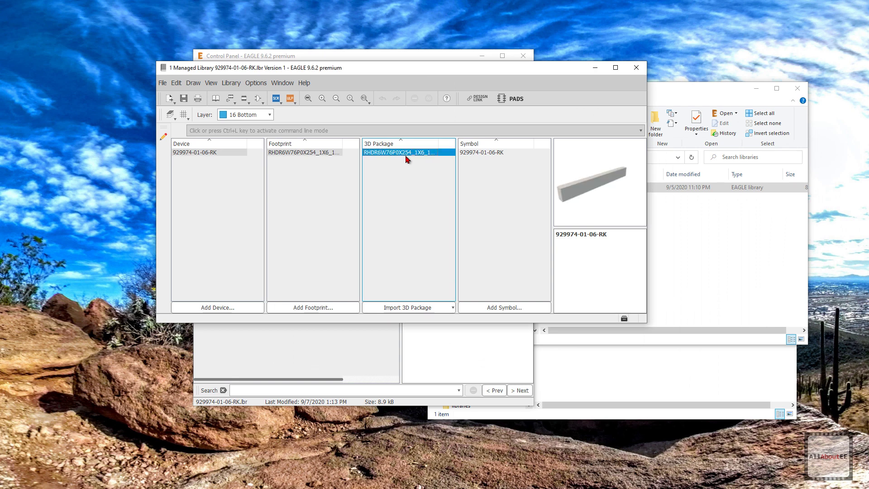
double_click(399, 157)
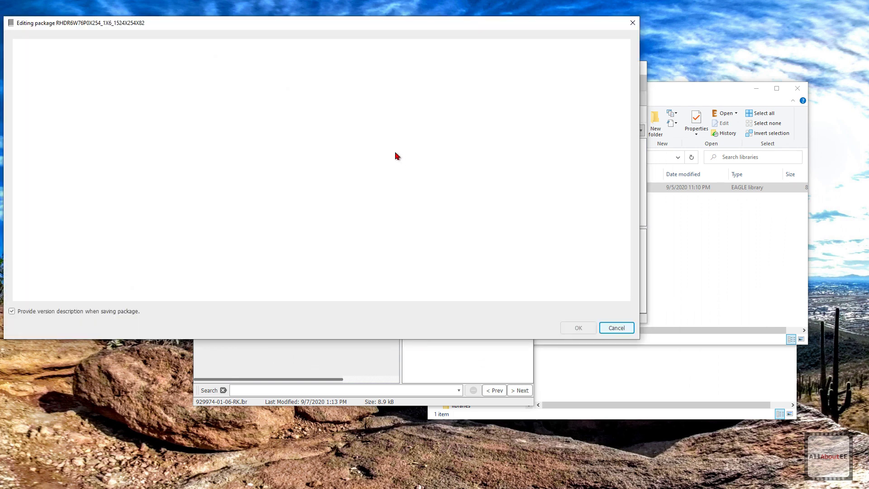
left_click_drag(326, 23, 441, 104)
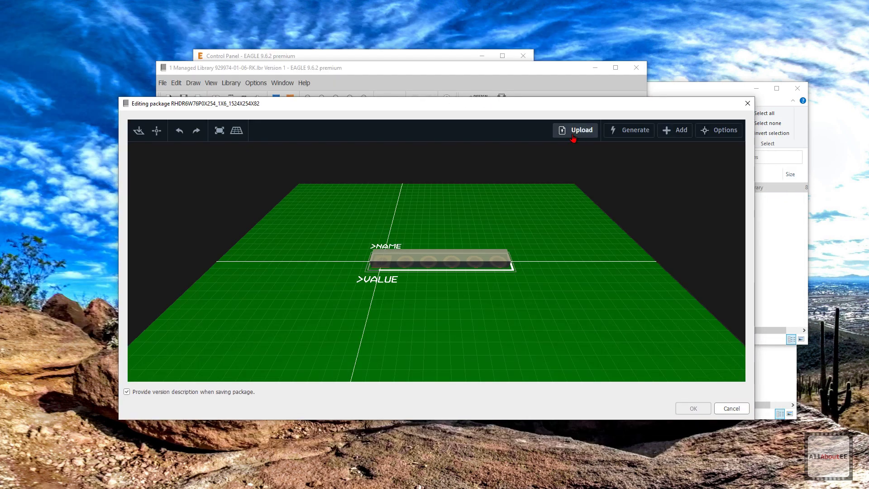
left_click(572, 135)
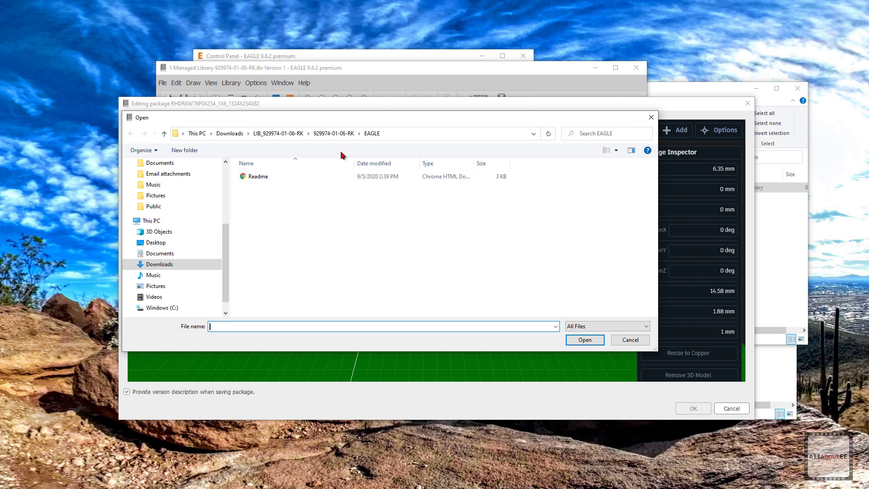
left_click(333, 135)
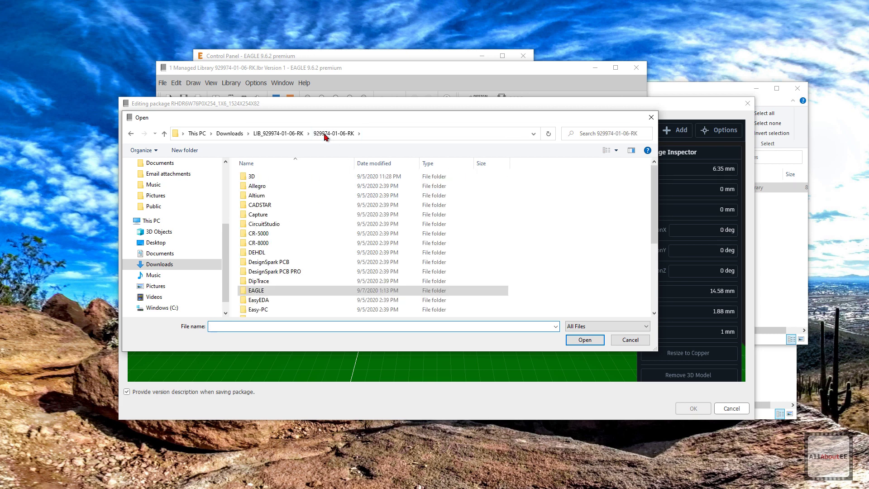
left_click(260, 178)
double_click(260, 179)
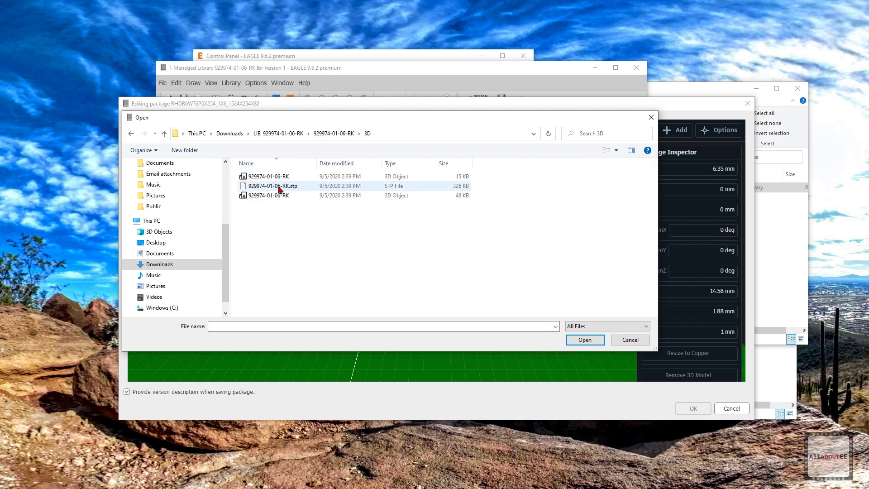
left_click(279, 189)
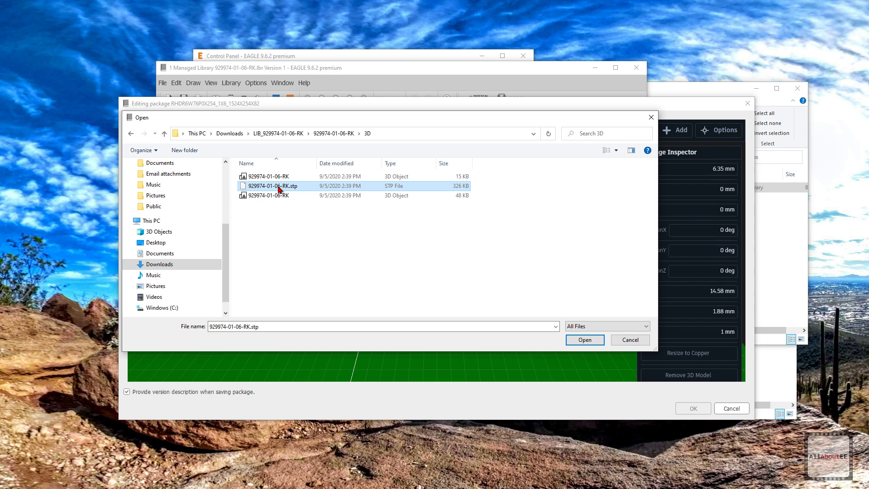
left_click(584, 340)
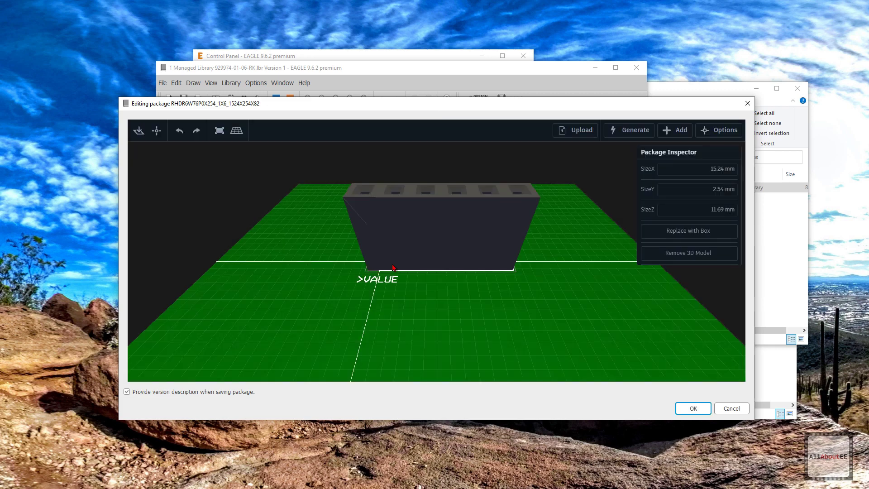
Step: Inspect the uploaded model from another angle and save the package with version description "Uploaded custom 3D Package"
left_click_drag(468, 349, 277, 323)
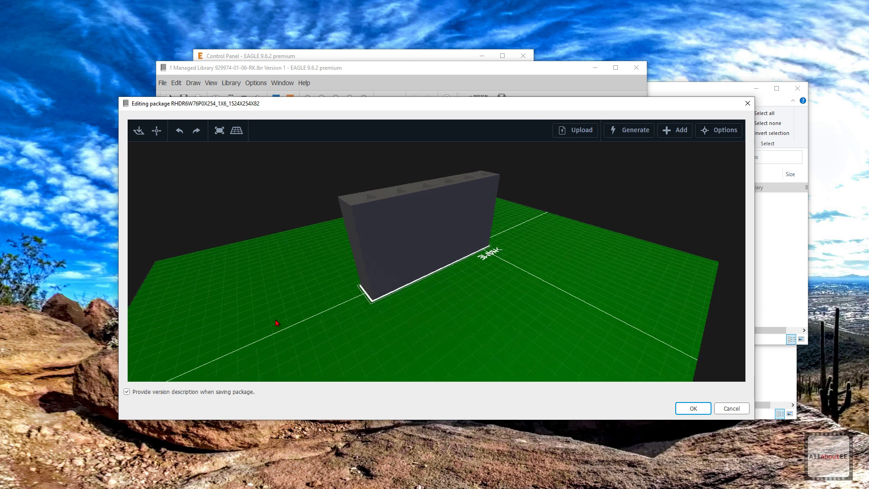
left_click(690, 407)
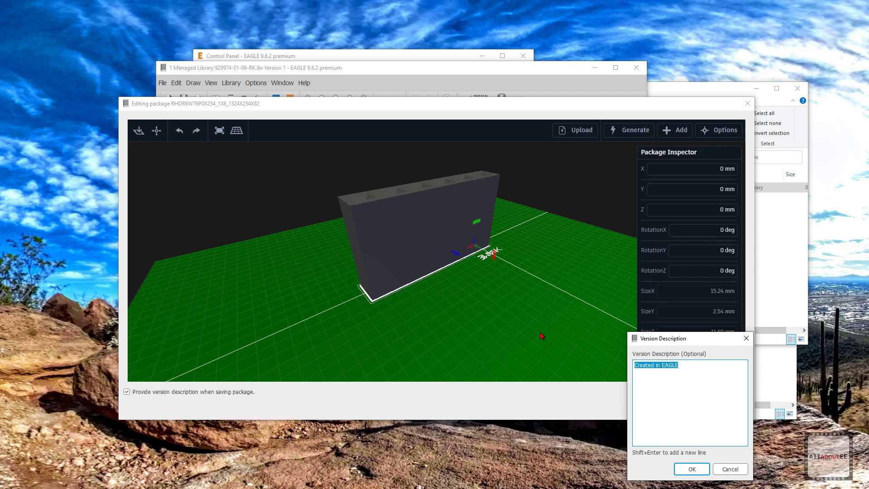
type("Uploaded custom 3D Package")
key("Return")
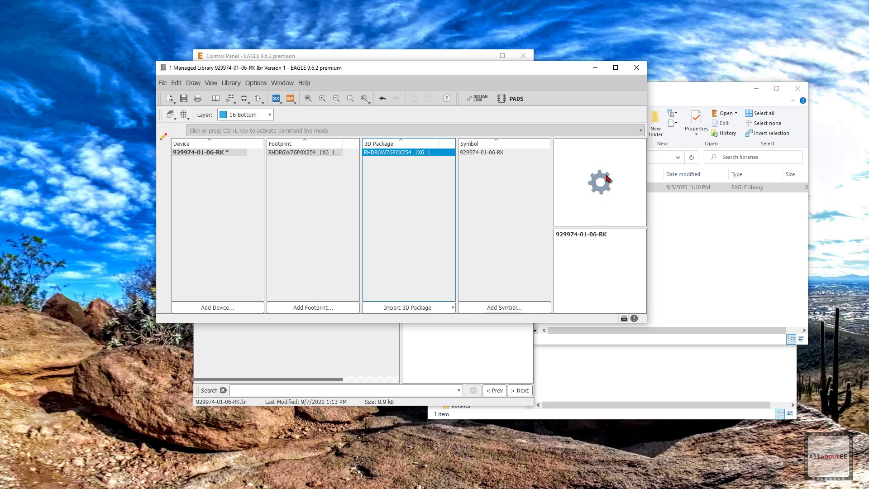
Step: Enlarge the library editor, check the device, 3D package and footprint previews, and save the library
left_click(215, 154)
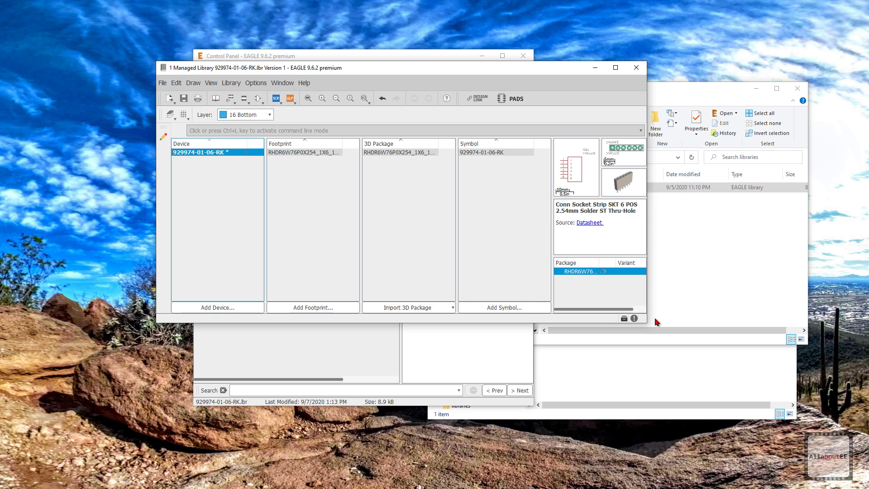
left_click_drag(647, 326, 765, 469)
left_click(448, 152)
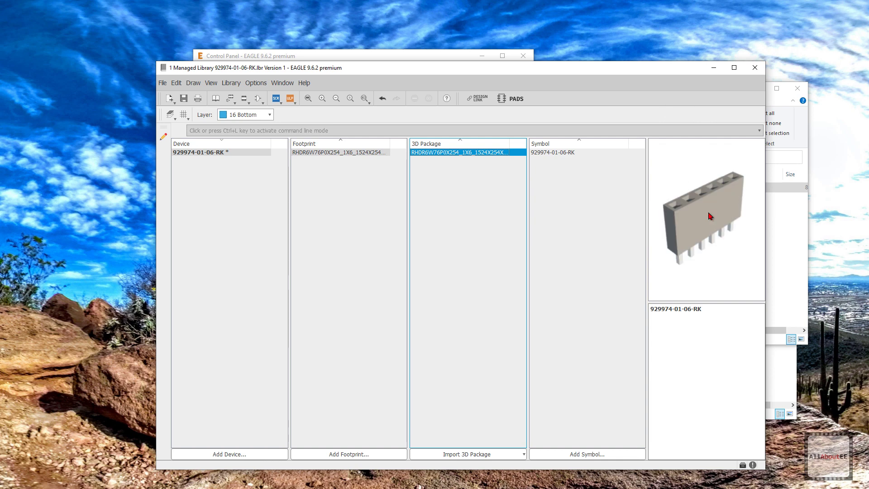
left_click(325, 153)
left_click(198, 153)
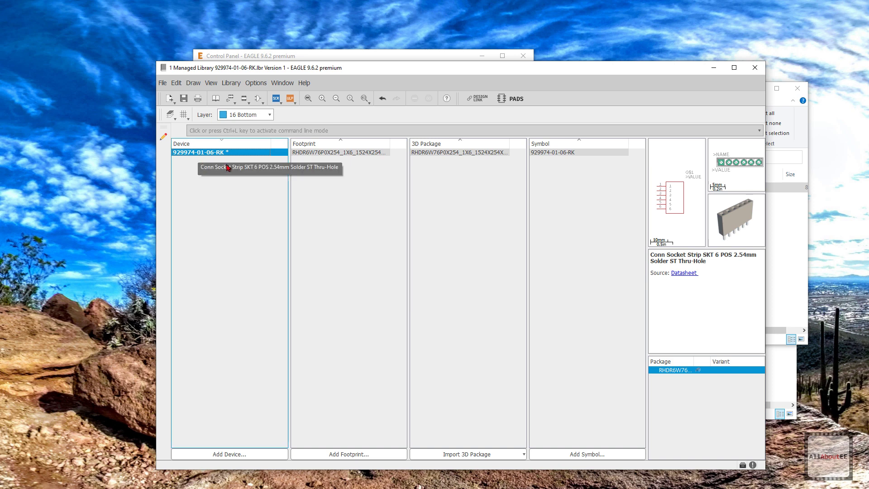
key("ctrl+s")
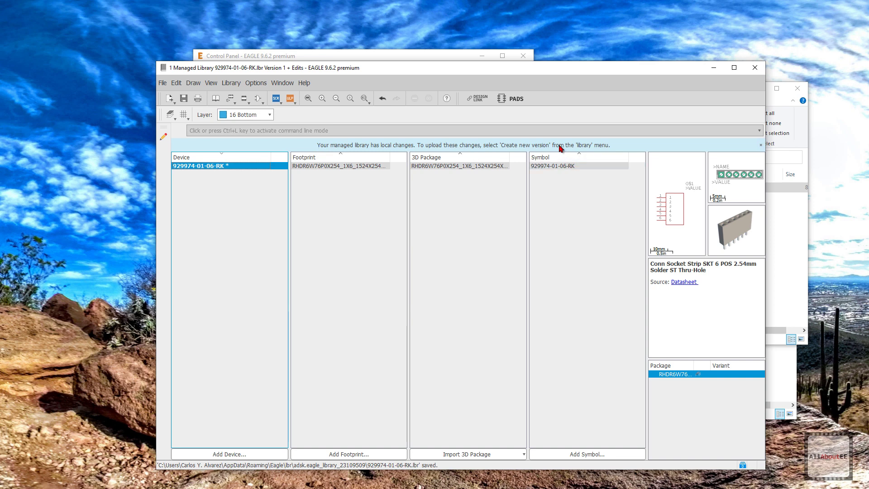
left_click_drag(868, 132, 299, 87)
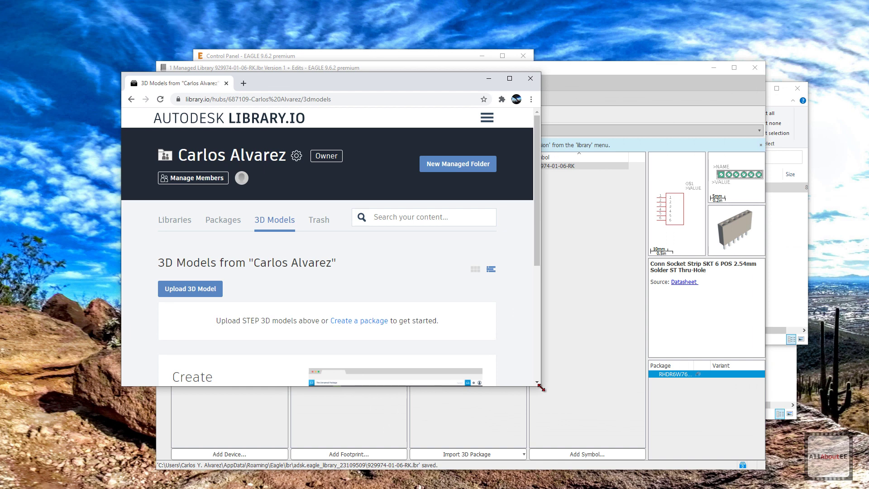
left_click_drag(540, 385, 726, 467)
left_click(209, 225)
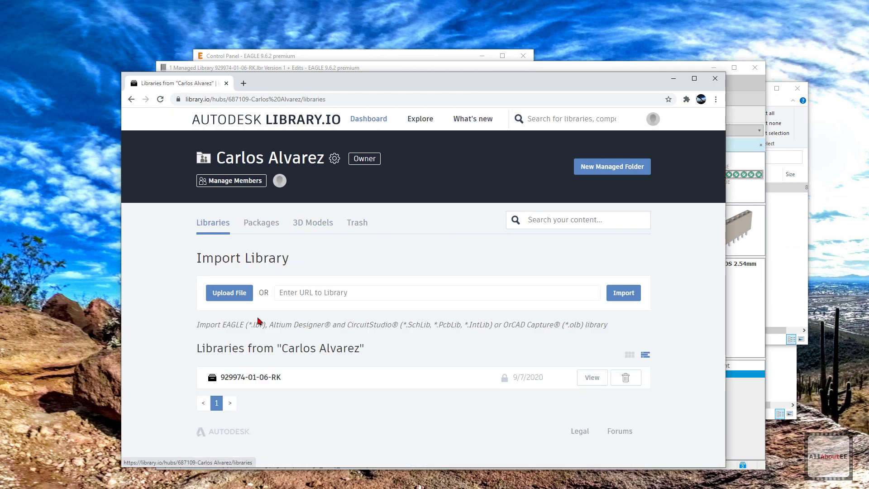
left_click(233, 379)
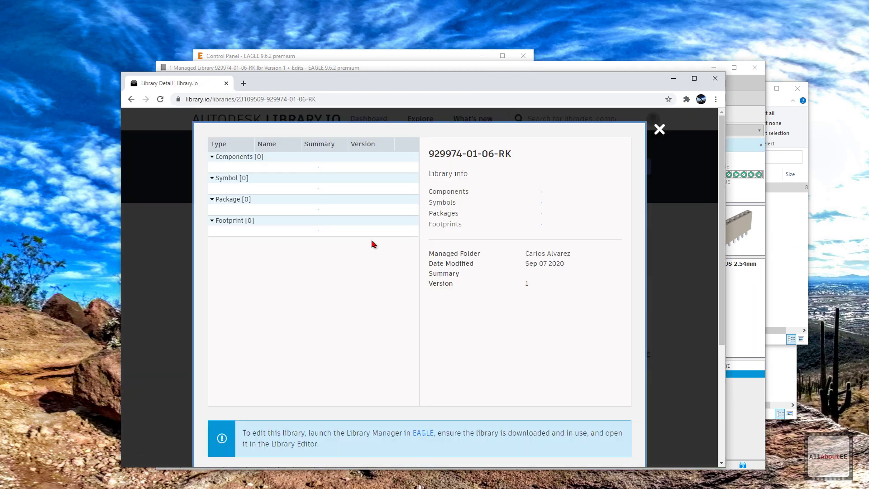
left_click(271, 225)
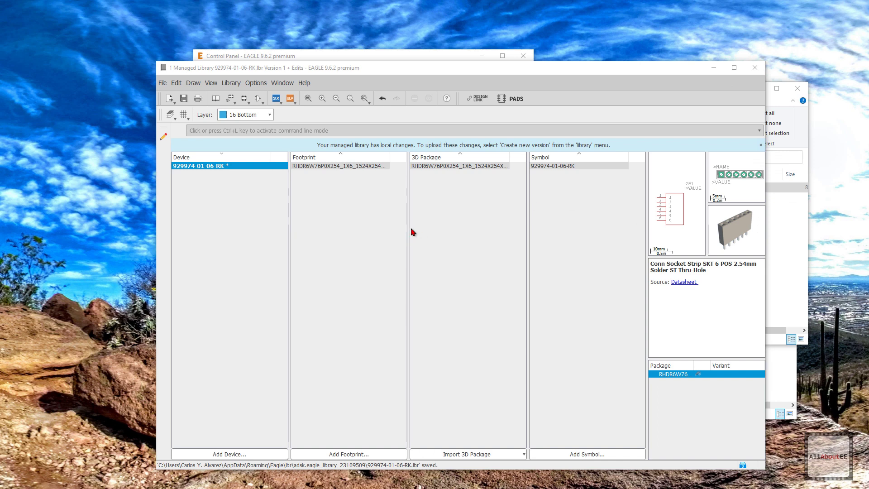
left_click(411, 230)
left_click(230, 83)
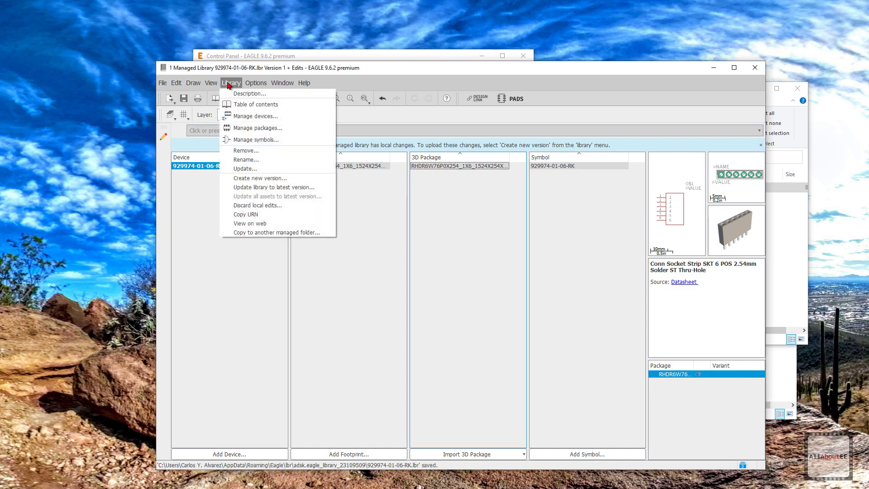
left_click(258, 179)
left_click(243, 198)
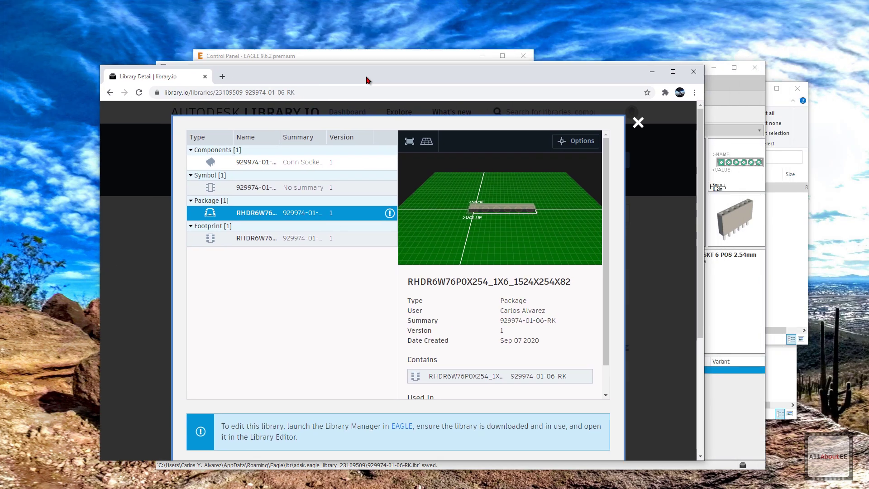
Step: Reload the library's details page on library.io, view the updated package's 3D model, and return to the EAGLE library editor
left_click(139, 93)
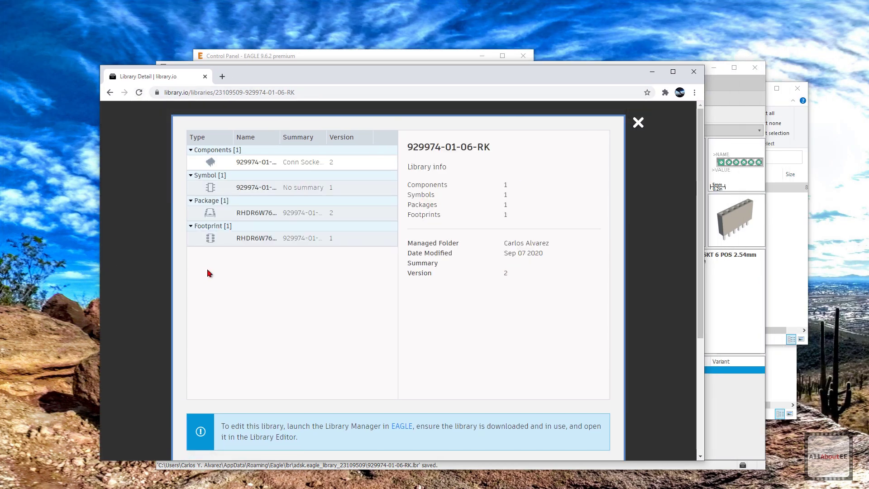
left_click(257, 217)
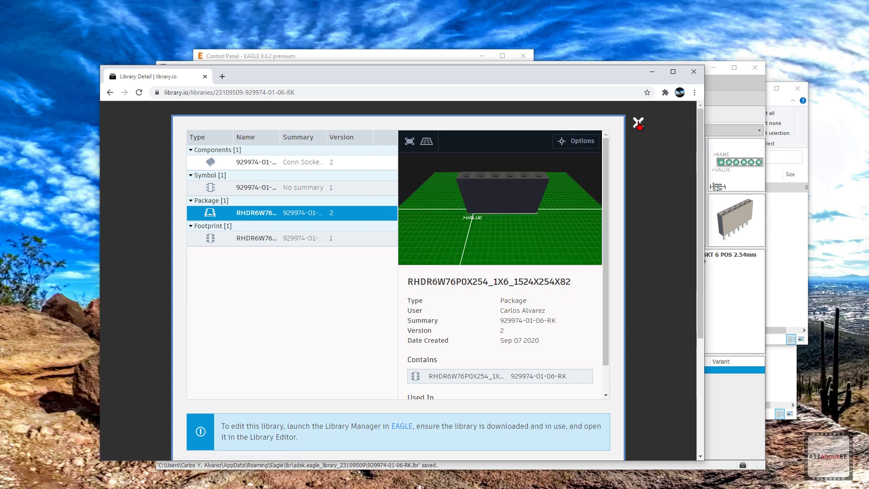
left_click_drag(579, 79, 594, 336)
left_click(485, 215)
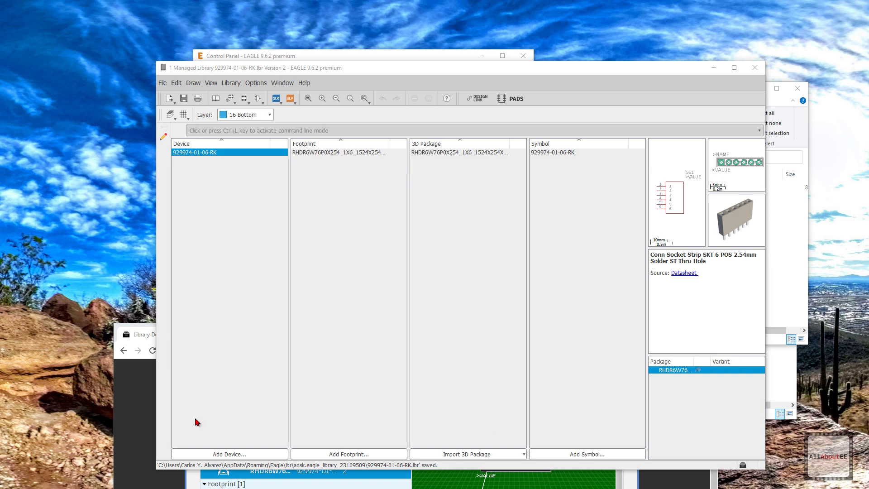
Step: Return to the managed folder's library list in the browser and open the downloaded ABL-16.000MHz-B4Y library in EAGLE
left_click(128, 401)
left_click_drag(282, 337, 229, 54)
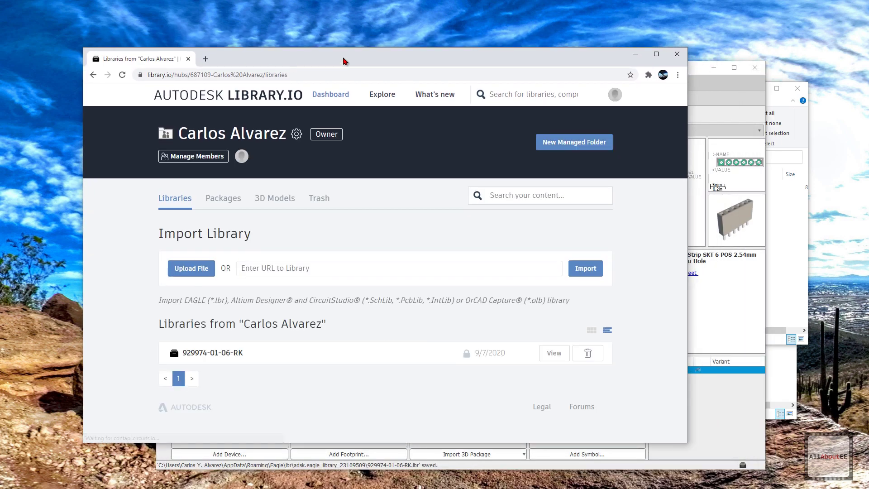
left_click(782, 376)
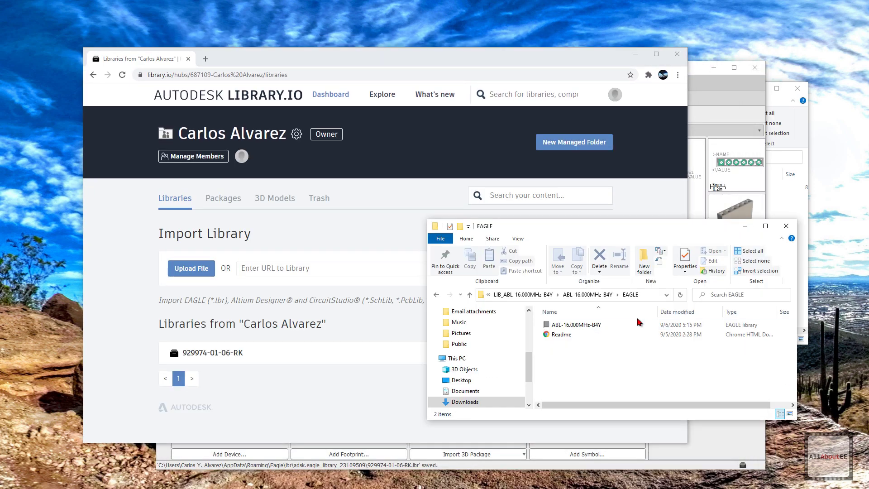
left_click(566, 326)
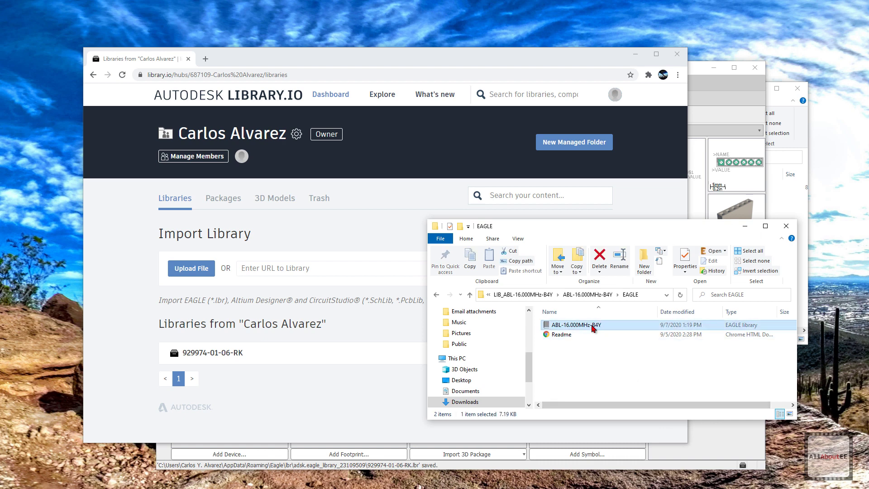
double_click(592, 326)
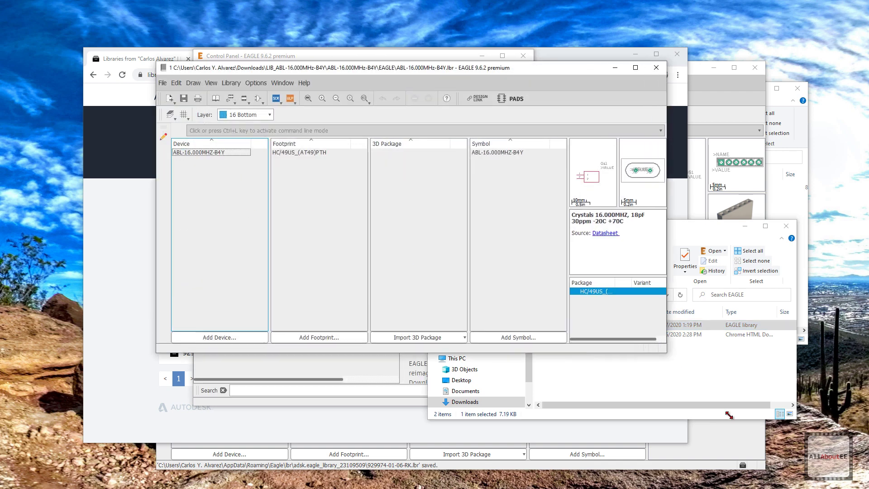
Step: Examine the ABL-16.000MHZ-B4Y device, its HC/49US_(AT49)PTH footprint and its symbol in the library editor
left_click(233, 154)
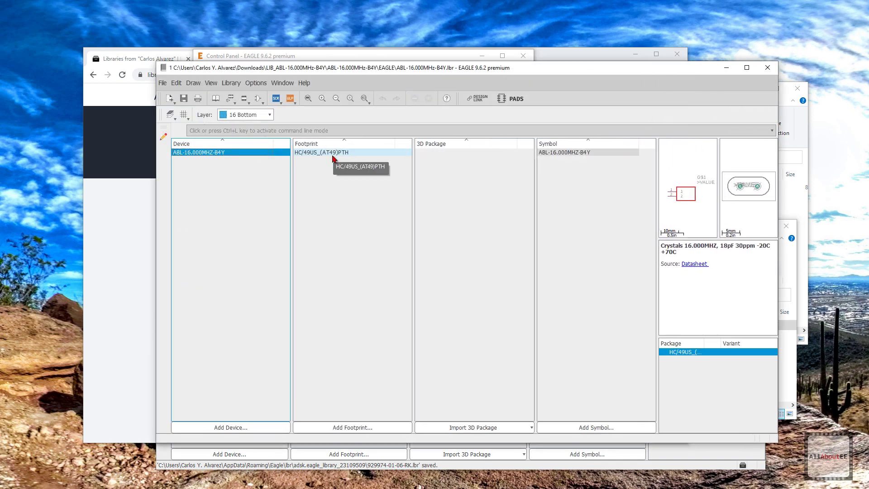
left_click(335, 153)
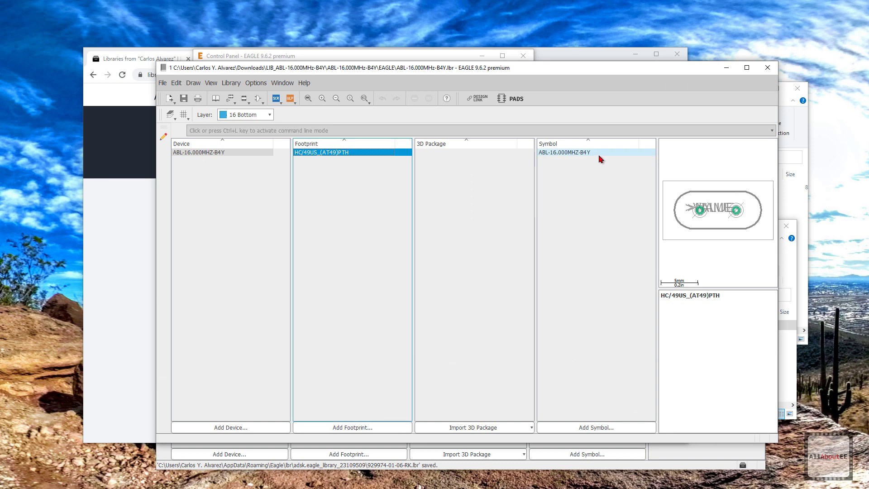
left_click(556, 153)
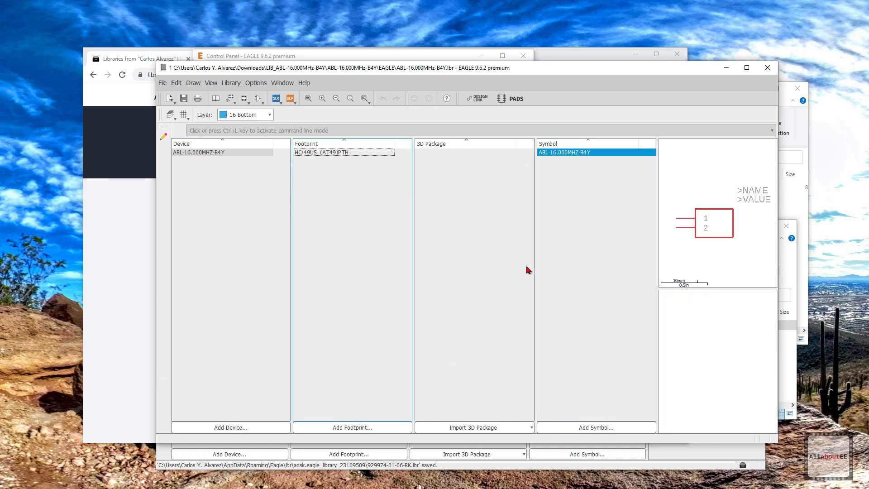
Step: Convert the ABL-16.000MHz-B4Y library to a managed library with its local copy archived, and check the archive's libraries folder
left_click(231, 83)
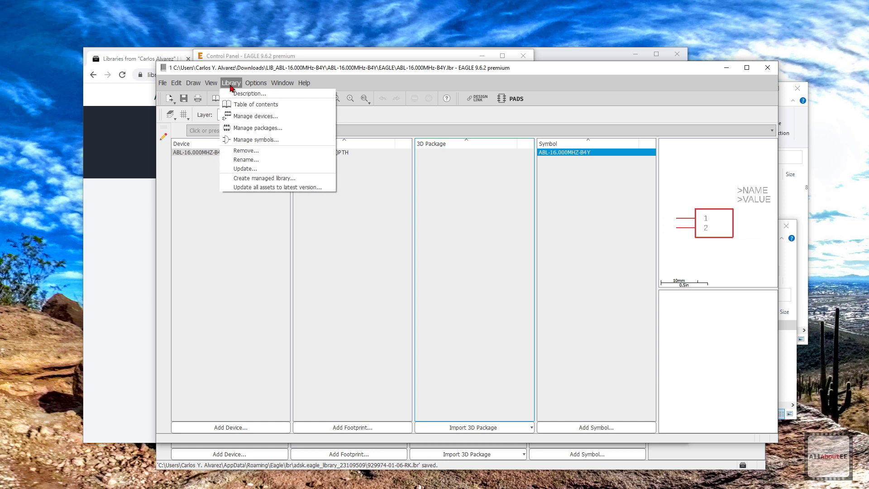
left_click(257, 178)
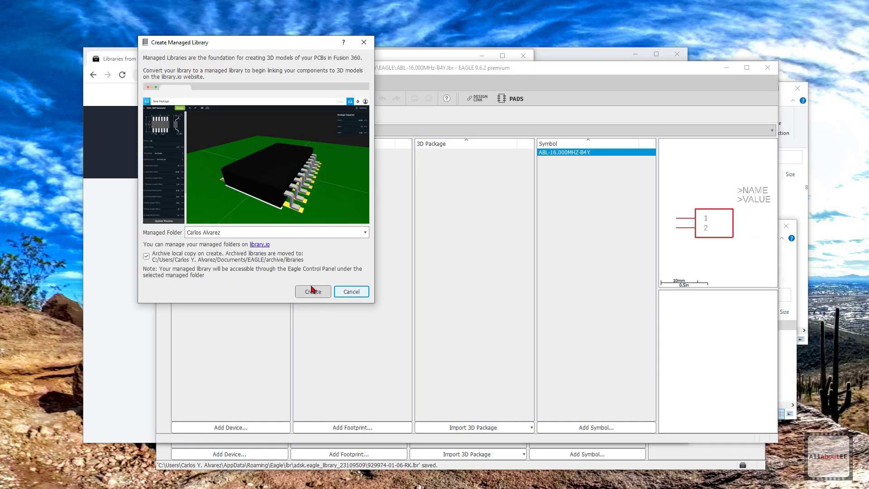
left_click(312, 292)
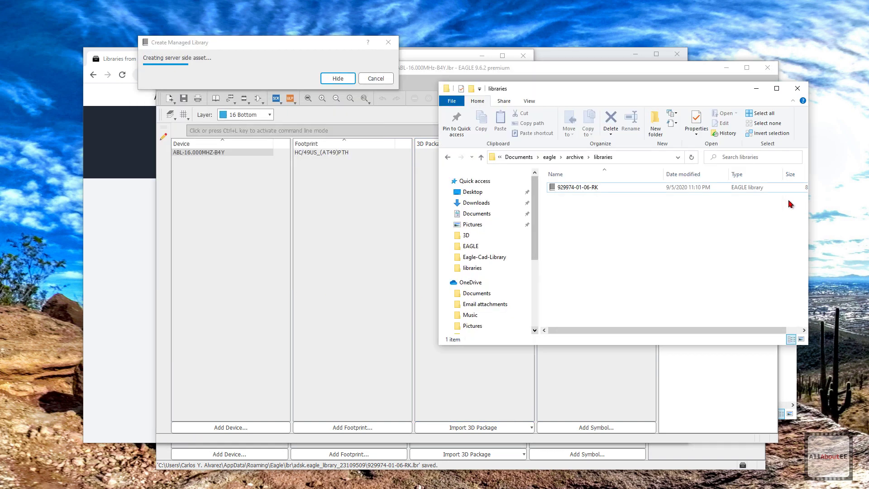
left_click_drag(611, 302, 573, 207)
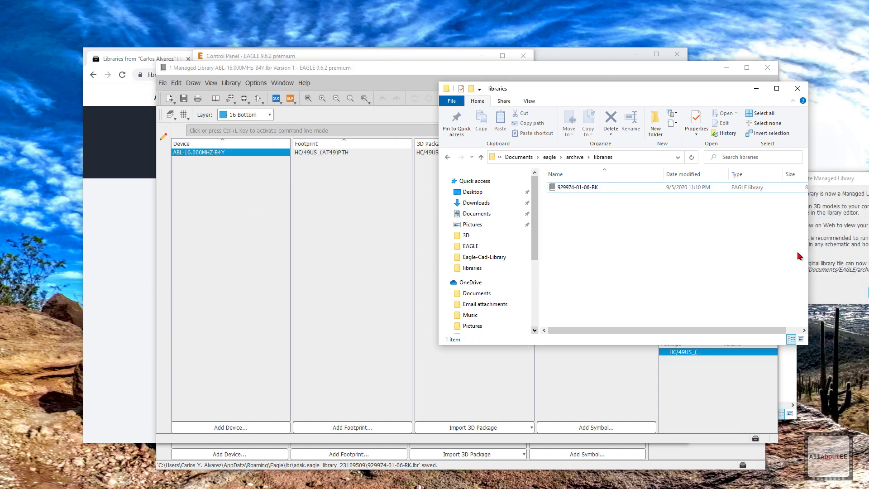
left_click(273, 313)
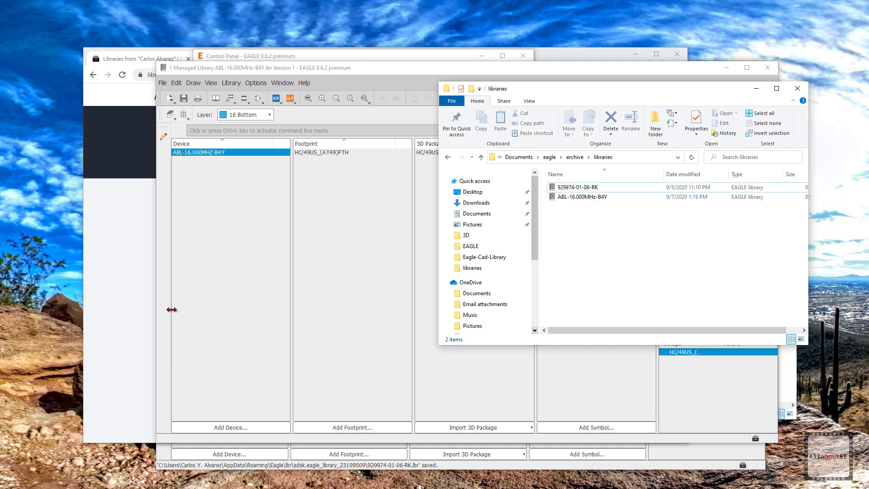
left_click(122, 250)
left_click(122, 74)
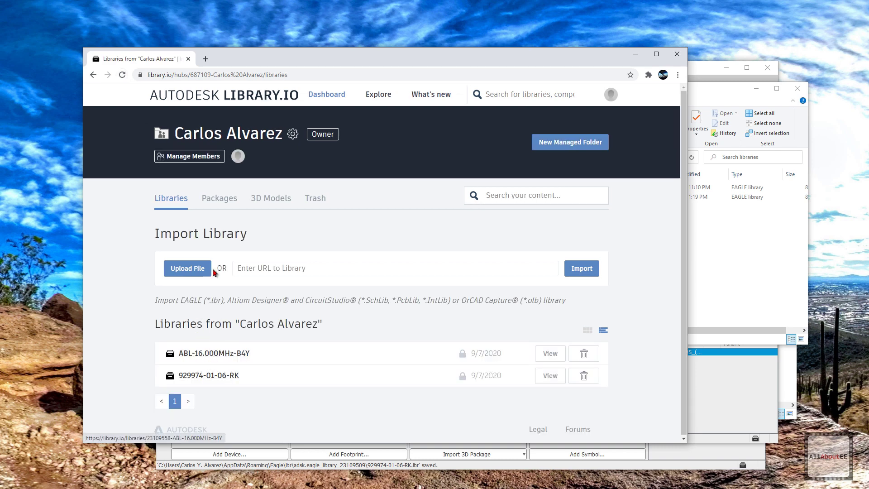
left_click(263, 199)
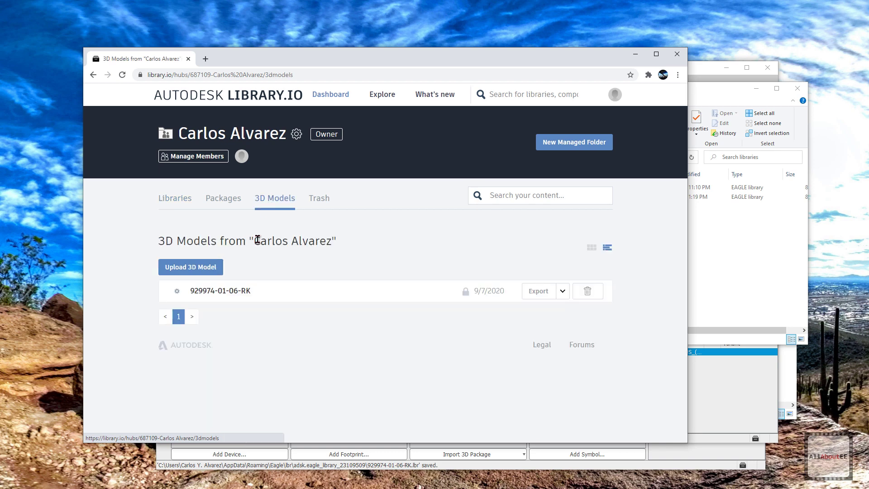
left_click(213, 297)
left_click_drag(380, 253, 607, 116)
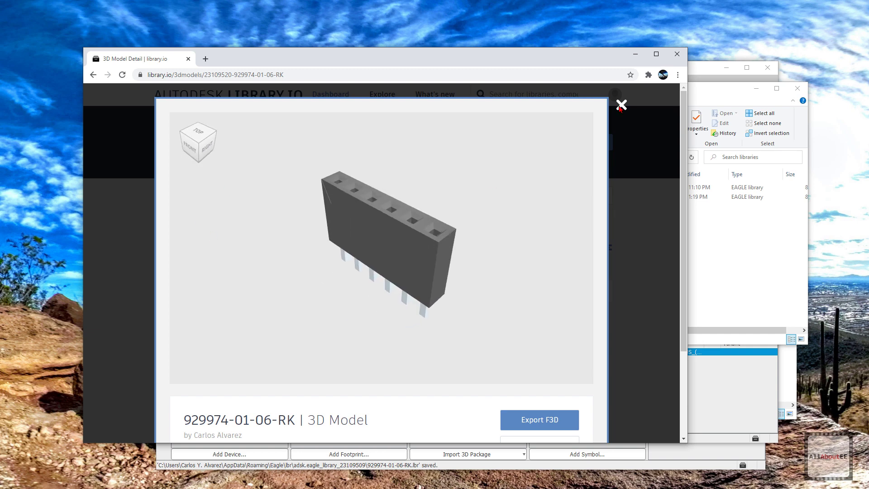
left_click(620, 105)
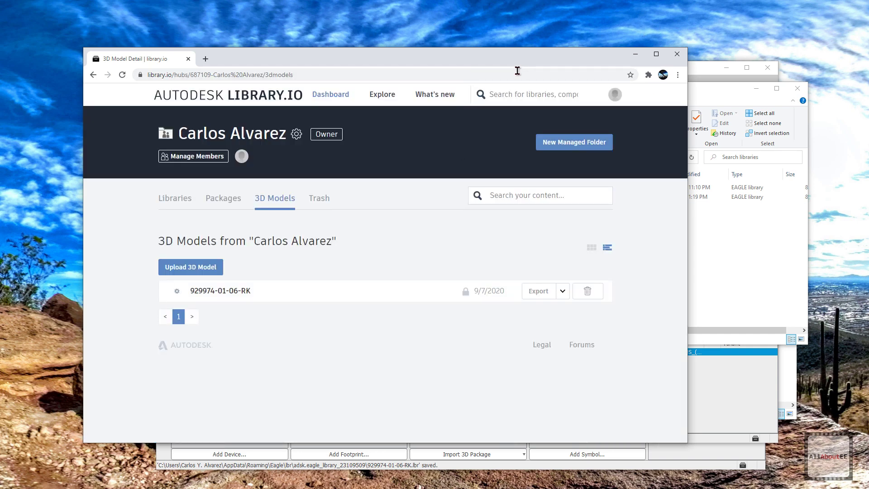
Step: Return to the ABL-16.000MHz-B4Y library editor and select the HC/49US_(AT49)PTH 3D package
left_click_drag(486, 62, 479, 256)
left_click(305, 200)
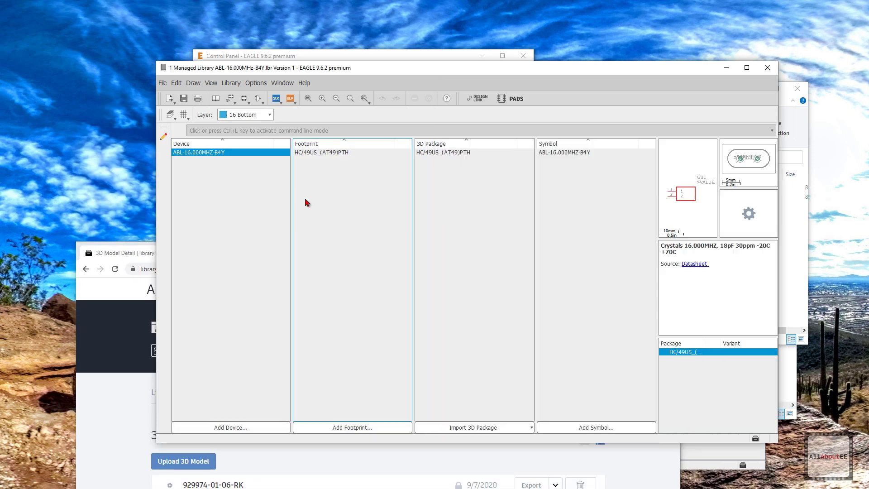
left_click(442, 154)
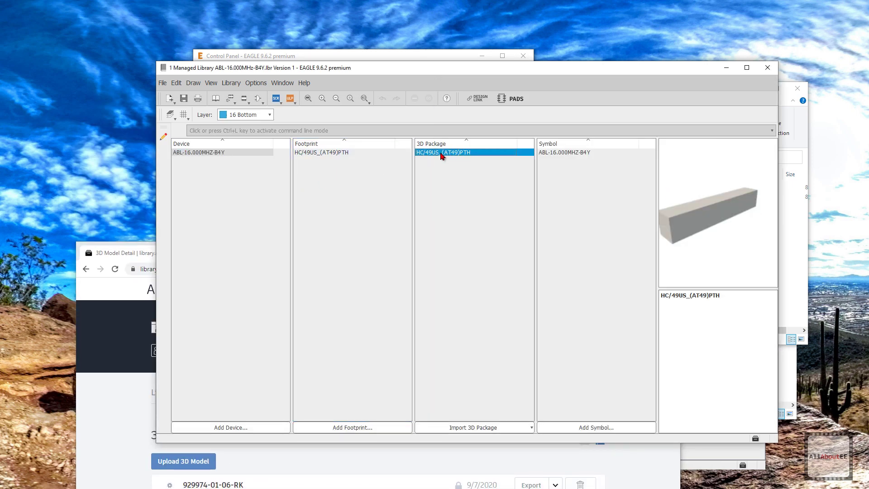
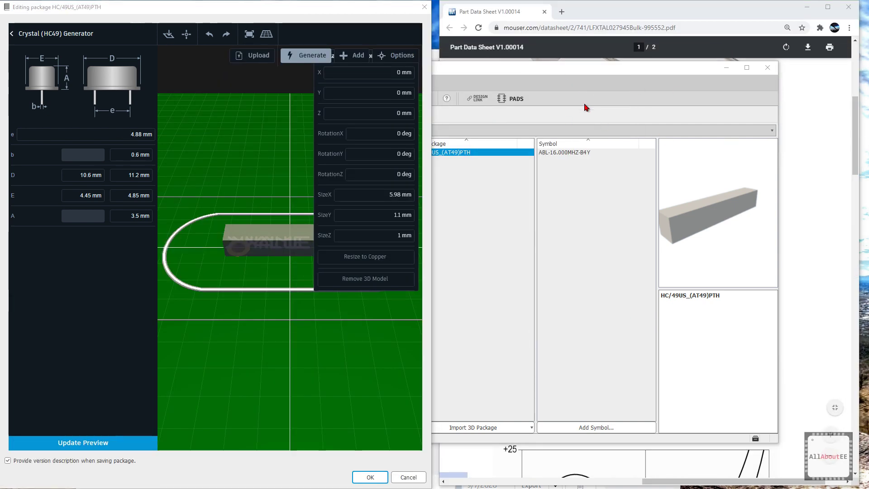
Step: Consult the crystal datasheet's outline drawing and set the lead diameter b to 0.45 mm in the Crystal (HC49) generator
left_click(629, 13)
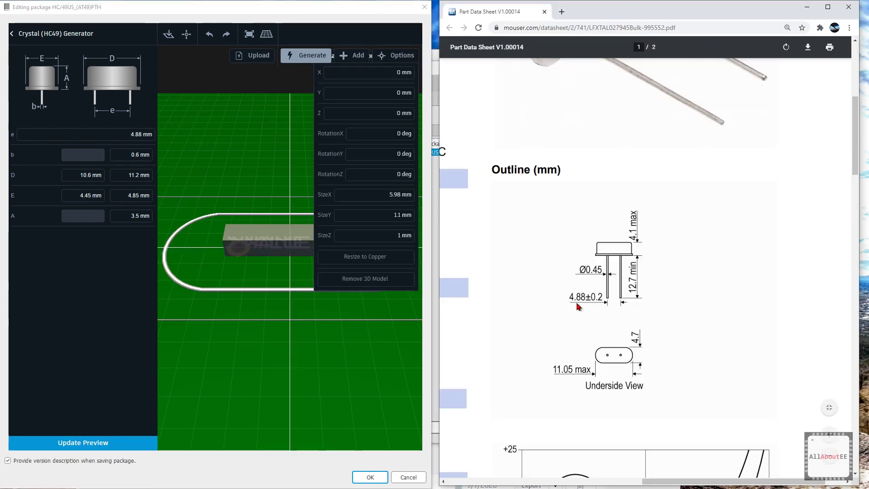
left_click(137, 139)
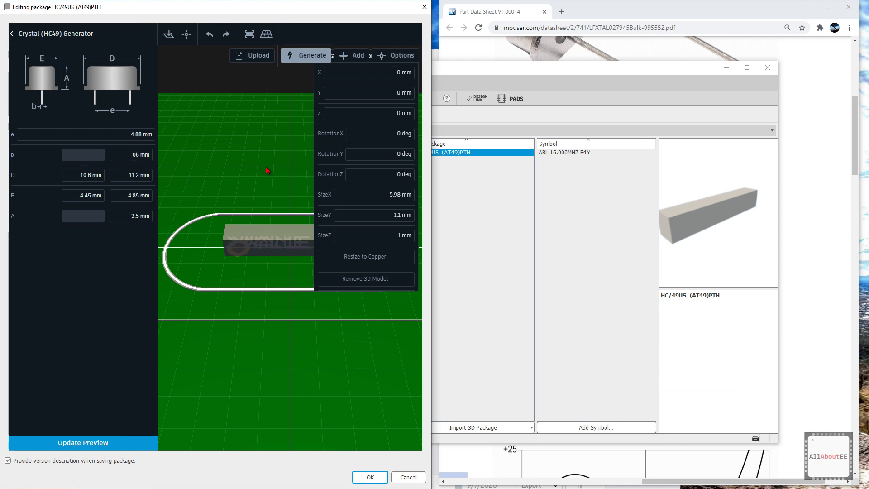
type("45")
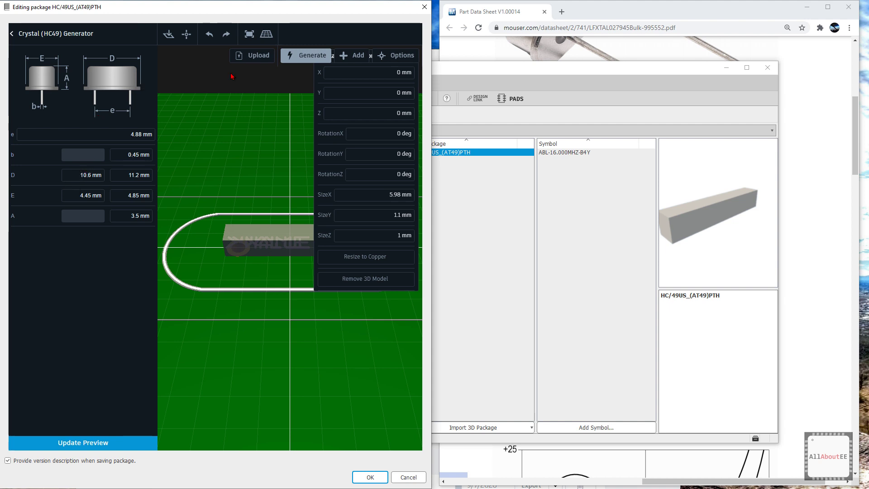
Step: Check the body length in the datasheet and set both the minimum and maximum D values to 11.05 mm
left_click(616, 58)
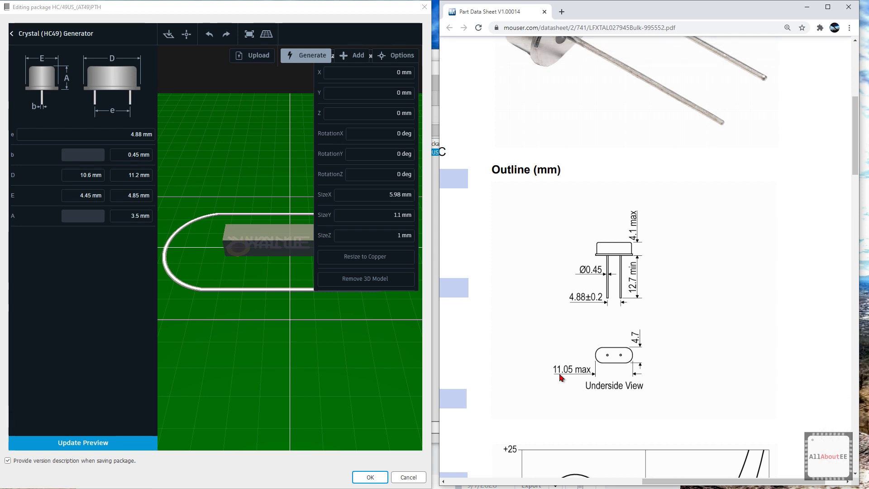
double_click(82, 175)
type("11.05")
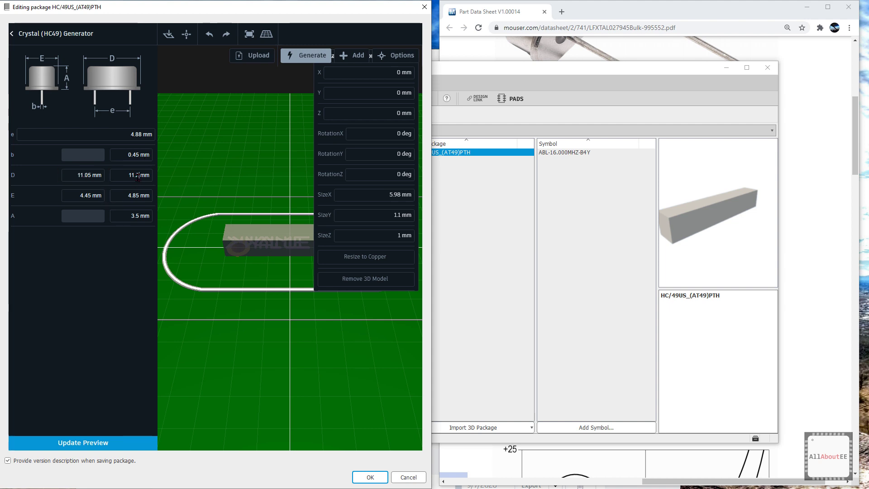
double_click(136, 175)
type("11.05")
Step: Check the body width in the crystal datasheet and set both the minimum and maximum E values to 4.7 mm
left_click(781, 186)
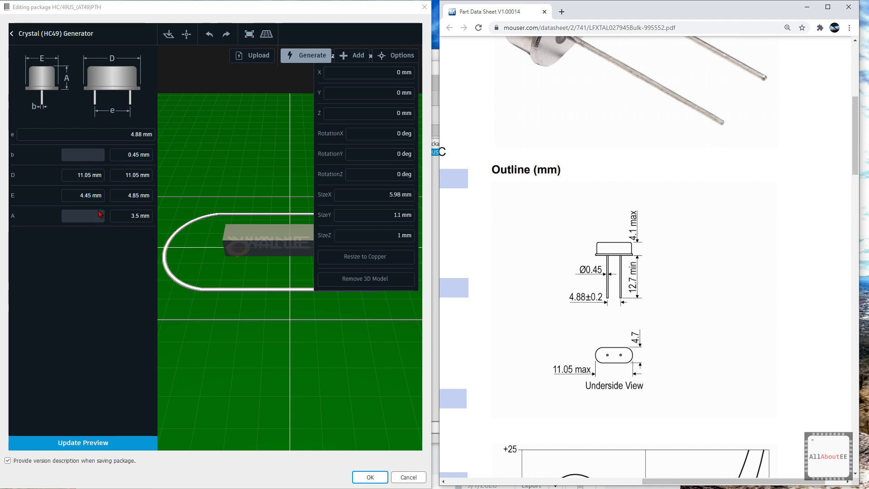
left_click(90, 195)
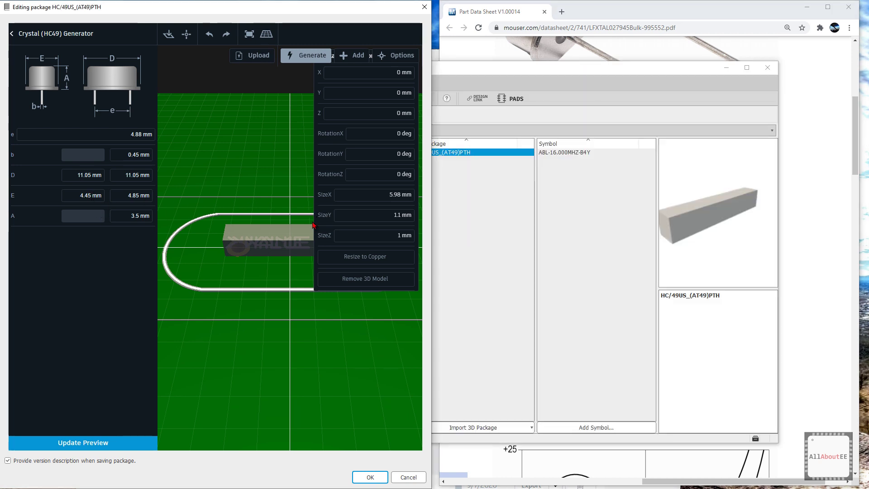
type(".7")
key("Tab")
type("4.7")
Step: Check the body height in the datasheet, set the maximum A value to 4.1 mm and update the model preview
left_click(820, 221)
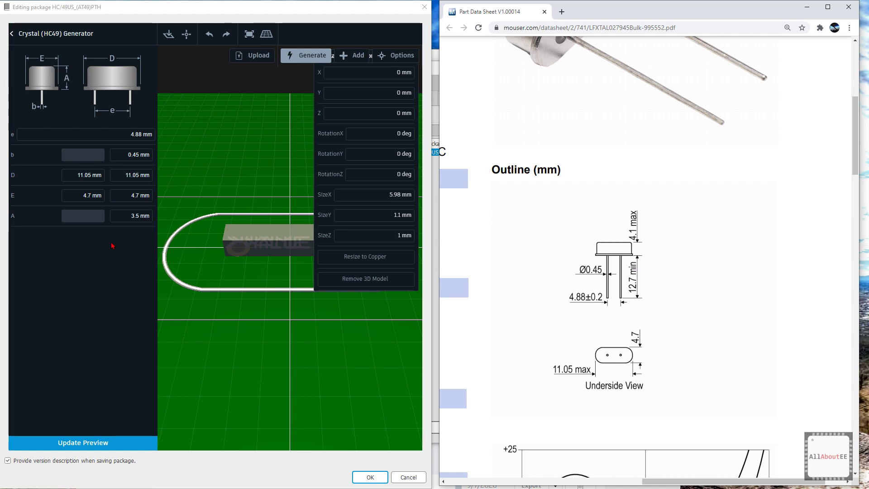
double_click(133, 216)
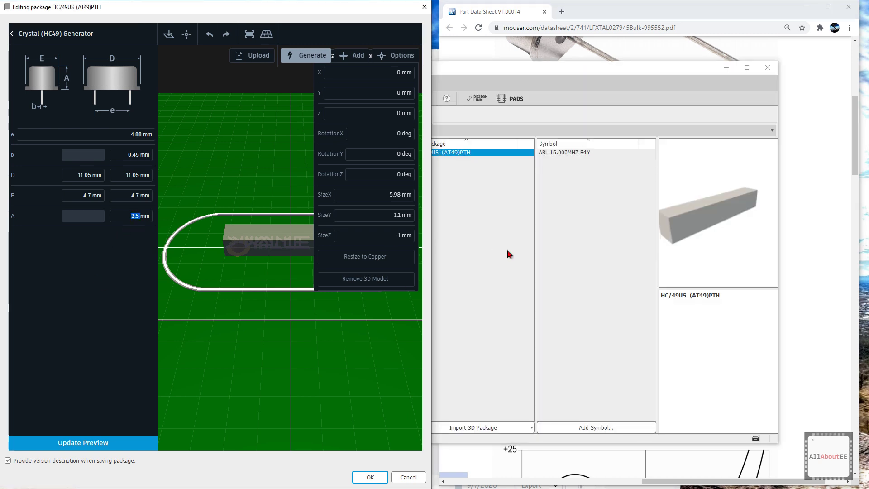
type("4.1")
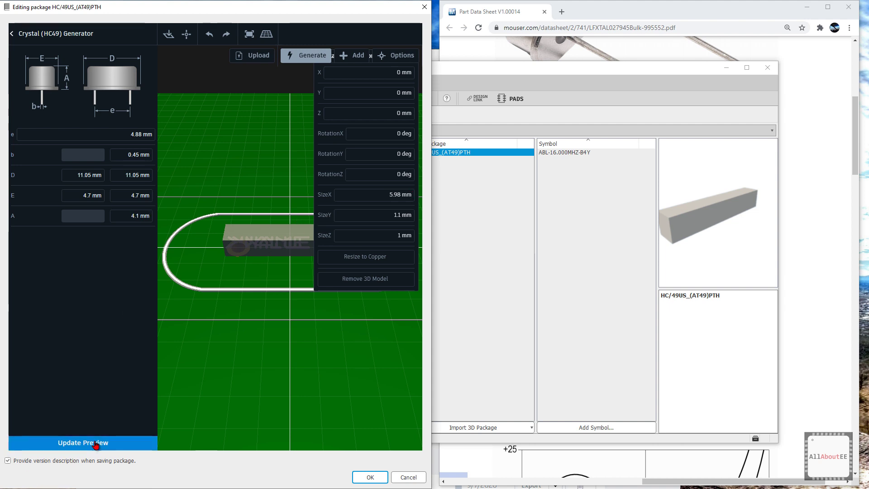
left_click(96, 444)
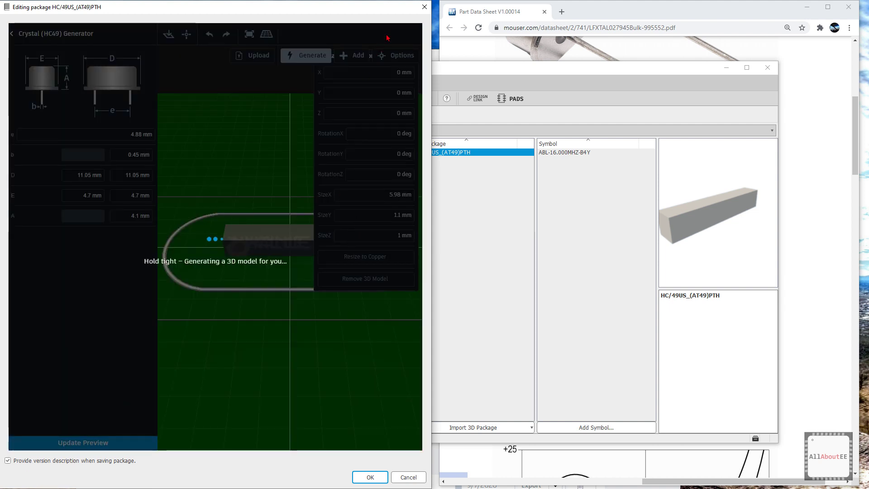
Step: Inspect the generated crystal model and finish the generator, renaming the package and overwriting its summary, description and metadata from the IPC parameters
left_click_drag(430, 41, 740, 71)
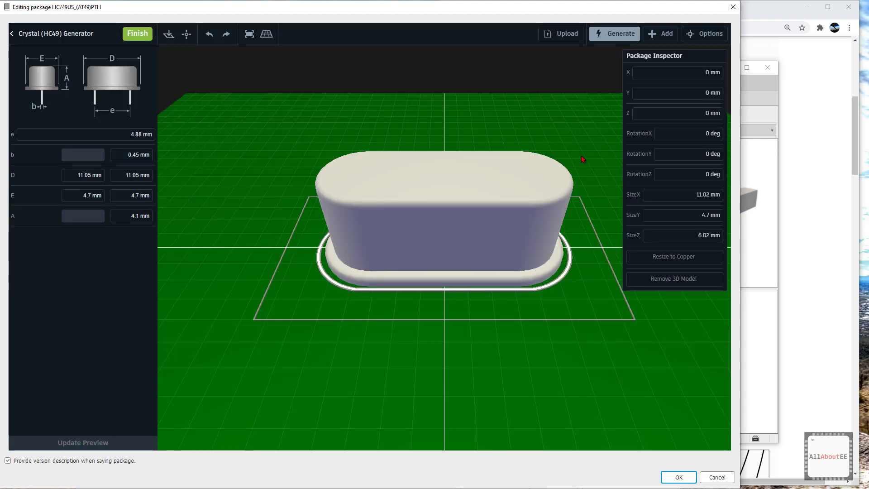
left_click_drag(581, 160, 580, 264)
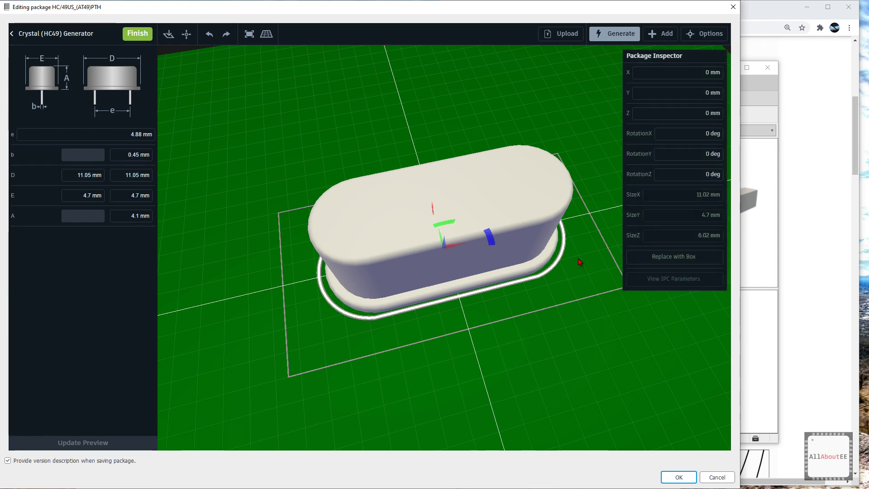
left_click(142, 37)
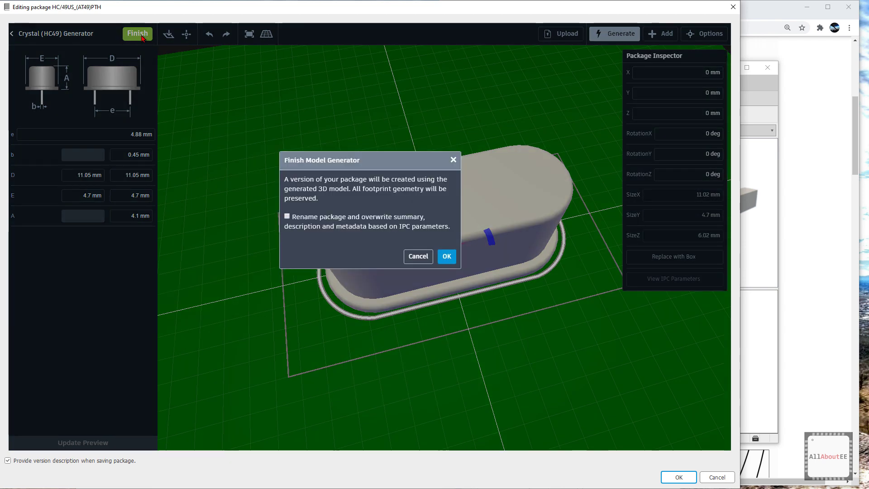
left_click(313, 218)
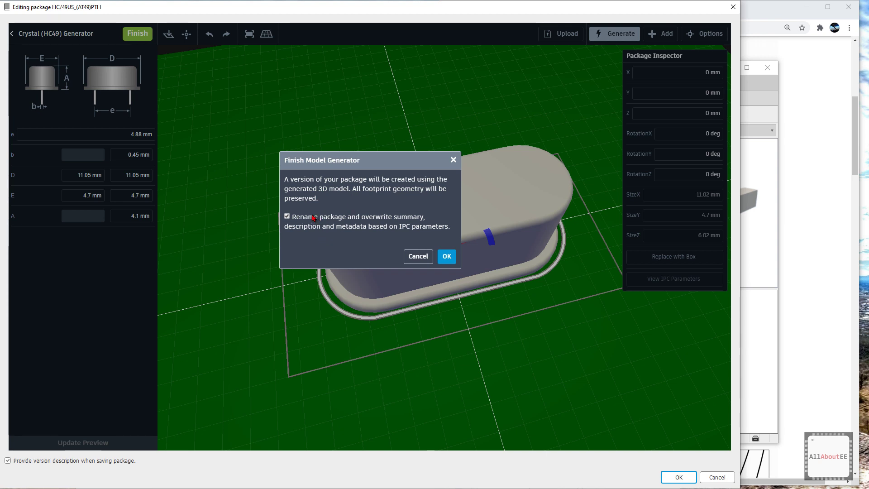
left_click(446, 256)
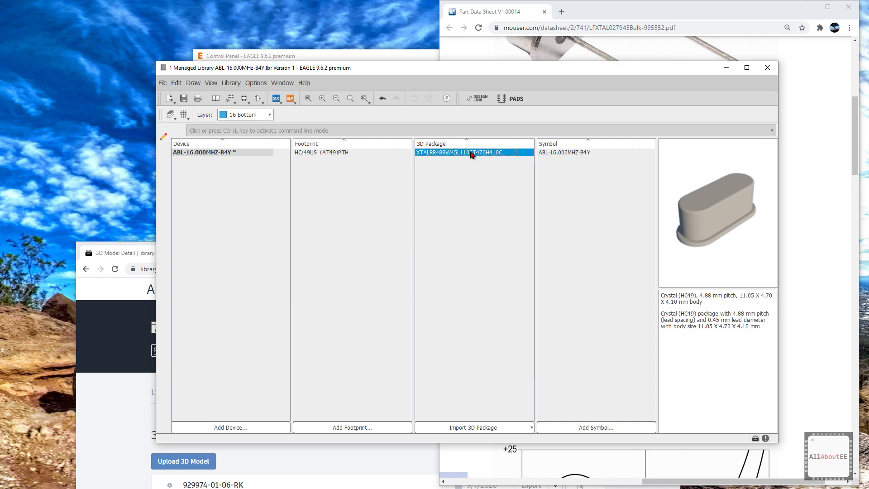
Step: Select the generated 3D package, switch to library.io, reload the managed folder's 3D models and inspect the new crystal model
left_click(471, 154)
left_click(88, 365)
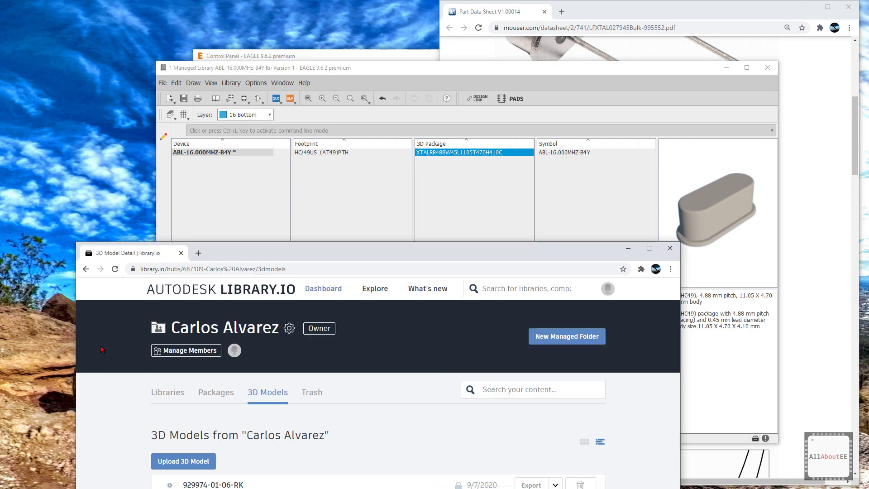
left_click_drag(246, 259, 227, 97)
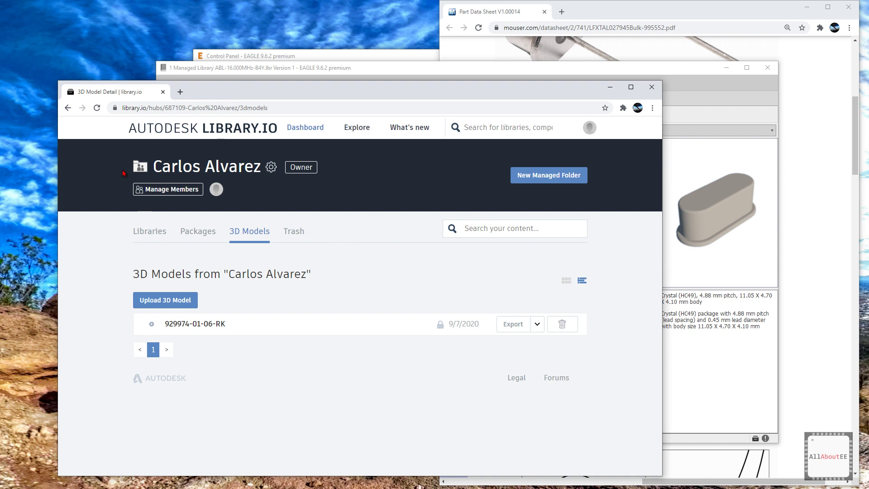
left_click(97, 107)
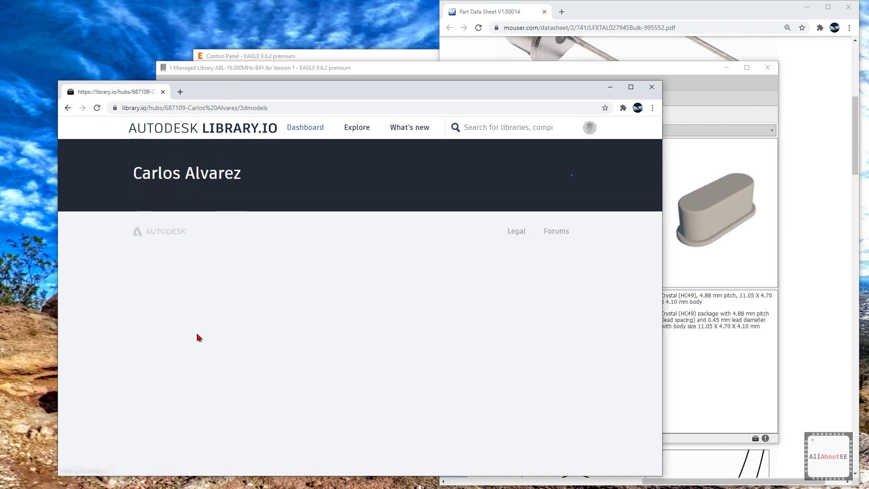
left_click(210, 330)
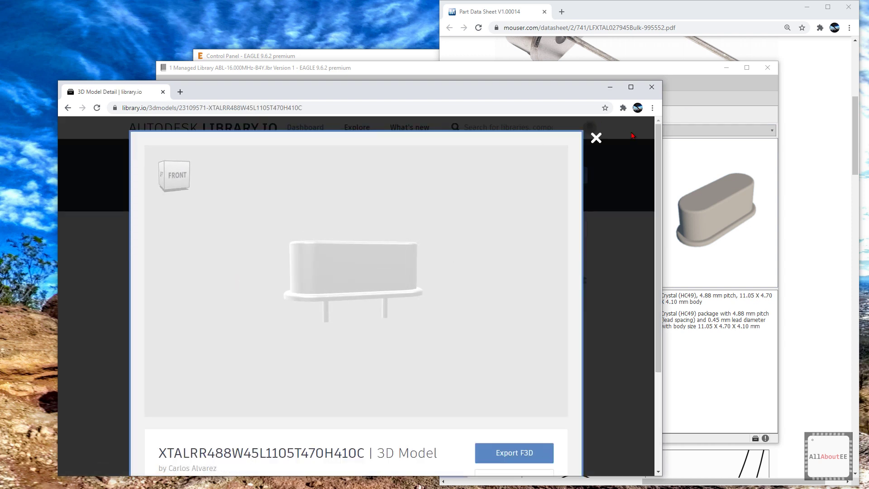
Step: Return to the EAGLE library editor, save the ABL-16.000MHz-B4Y library and create a new version of it
left_click(386, 66)
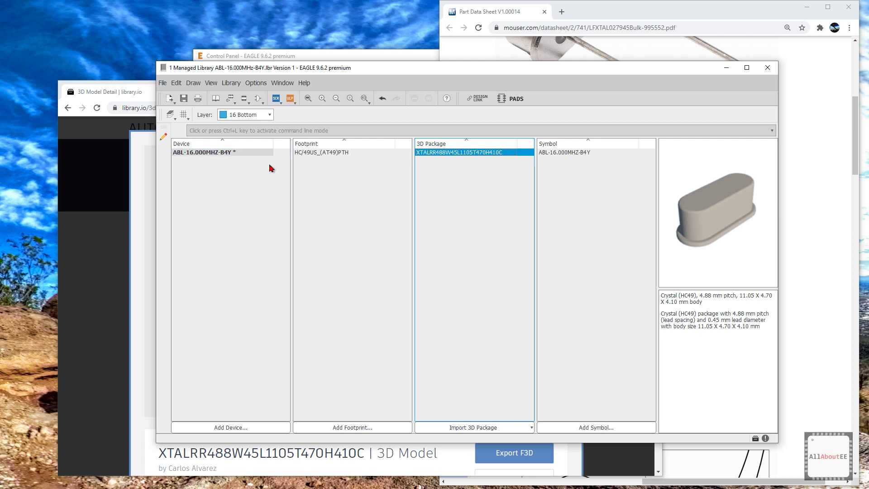
key("ctrl+s")
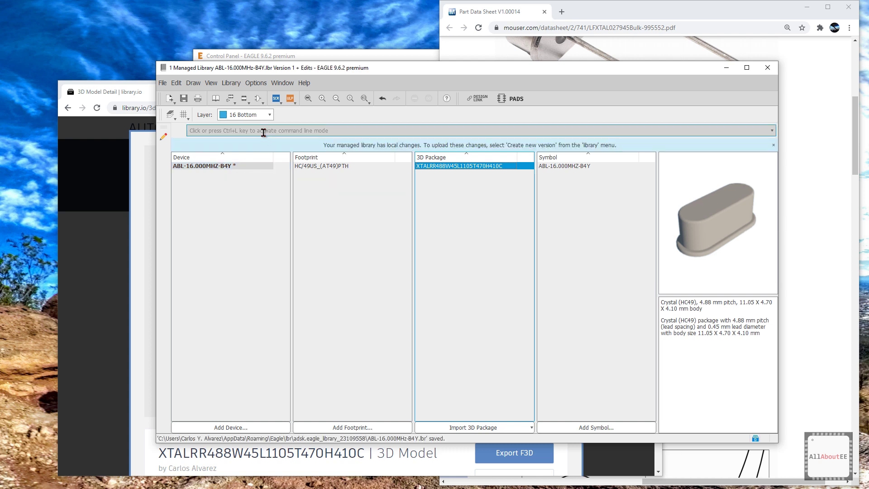
left_click(231, 83)
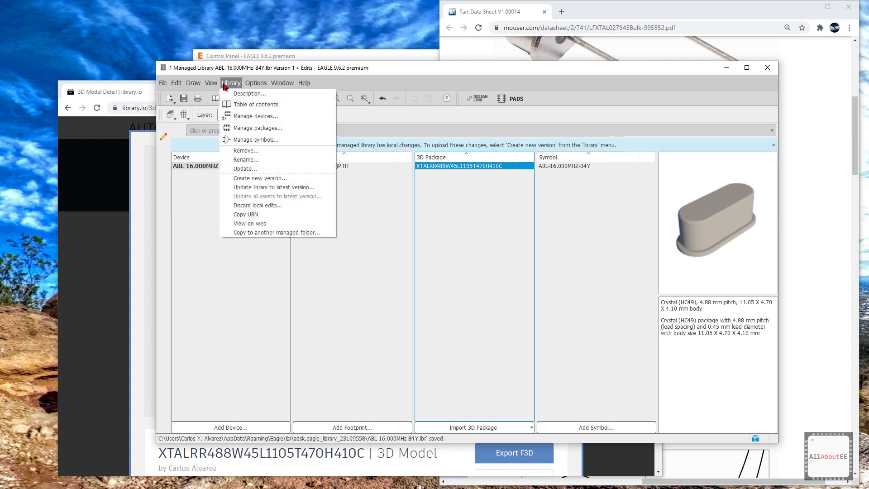
left_click(261, 178)
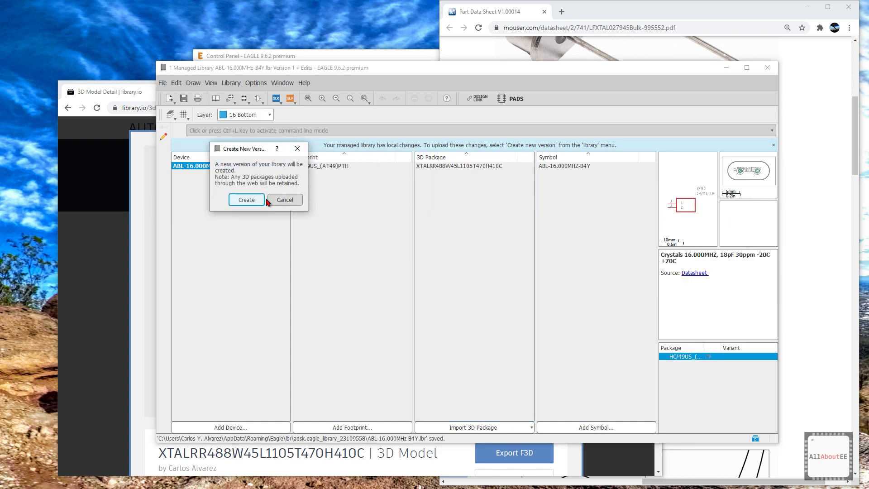
left_click(247, 200)
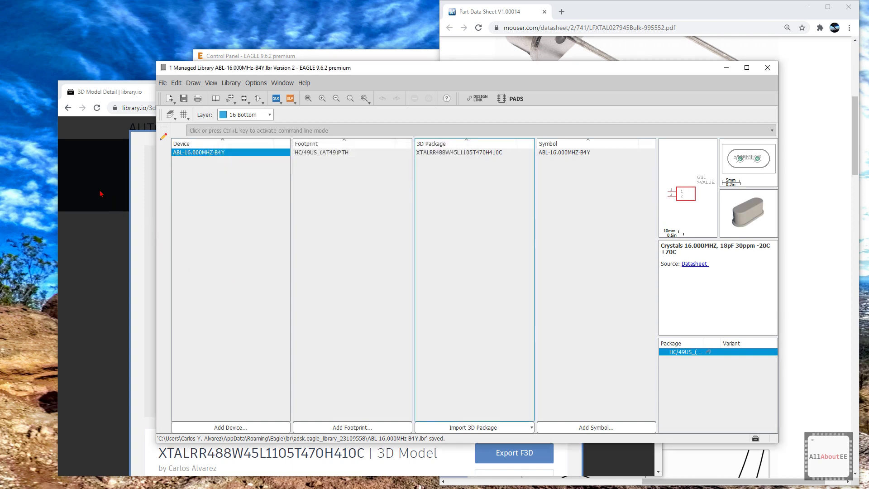
Step: On library.io, open the ABL-16.000MHz-B4Y library from the managed folder and inspect its crystal package's 3D model and details
left_click(152, 254)
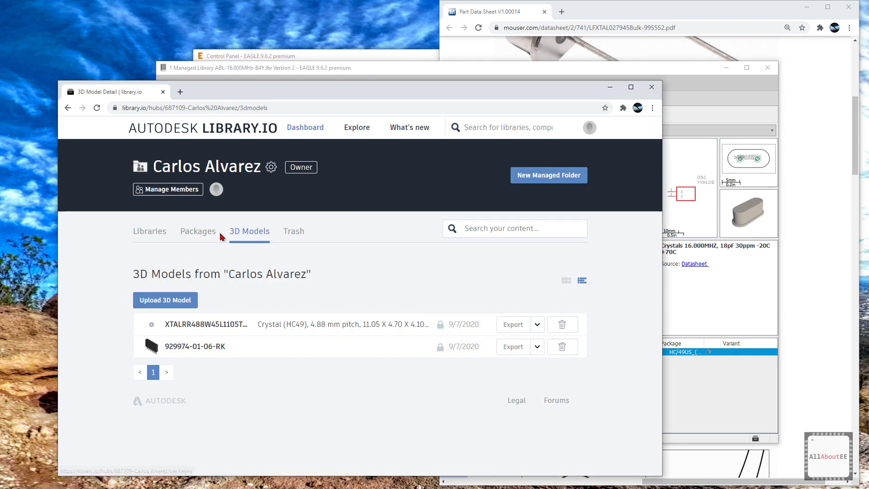
left_click(151, 234)
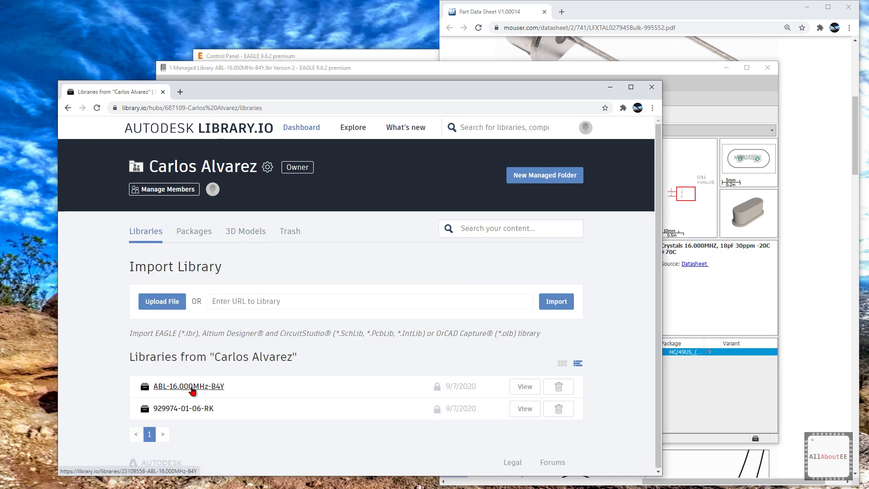
left_click(165, 387)
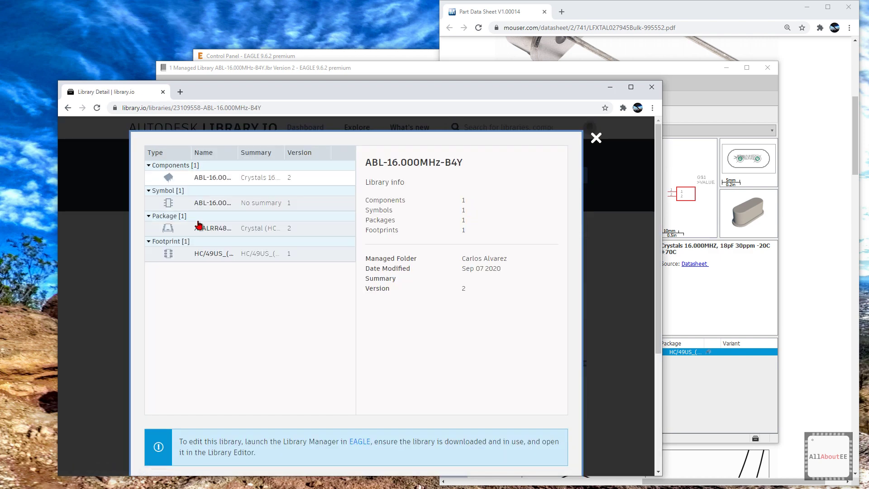
left_click(201, 227)
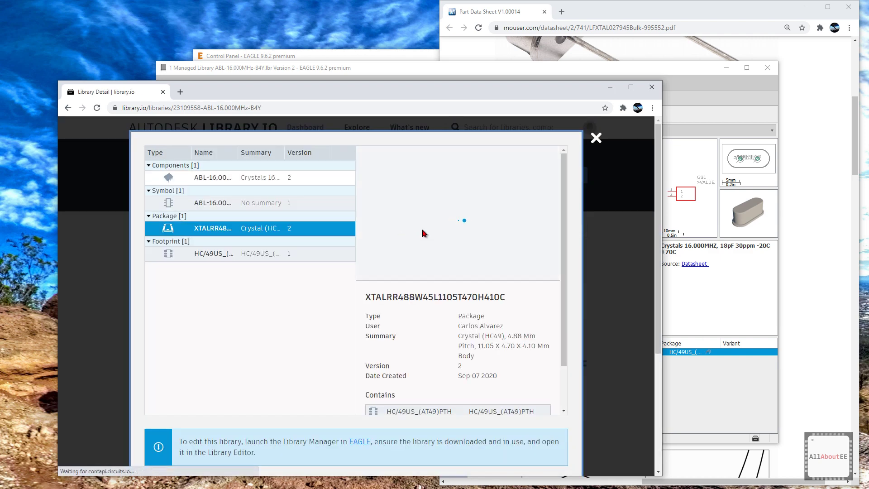
left_click_drag(501, 233, 430, 238)
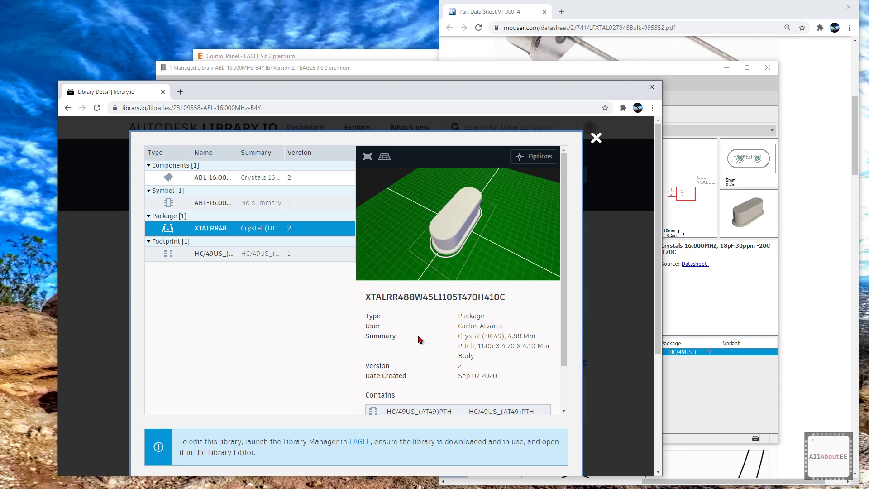
scroll(420, 339, "down", 2)
Step: Reopen the crystal 3D package from the EAGLE library editor and browse the public 3D models available to add
left_click(322, 68)
double_click(436, 152)
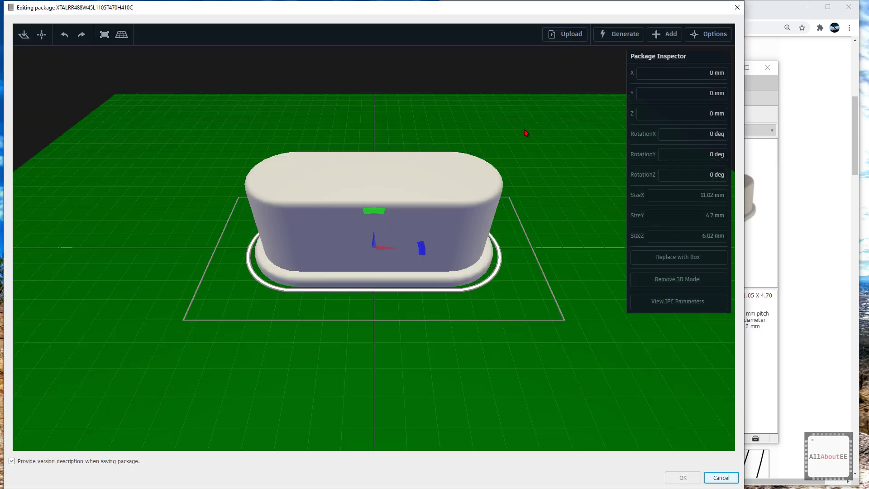
left_click(663, 36)
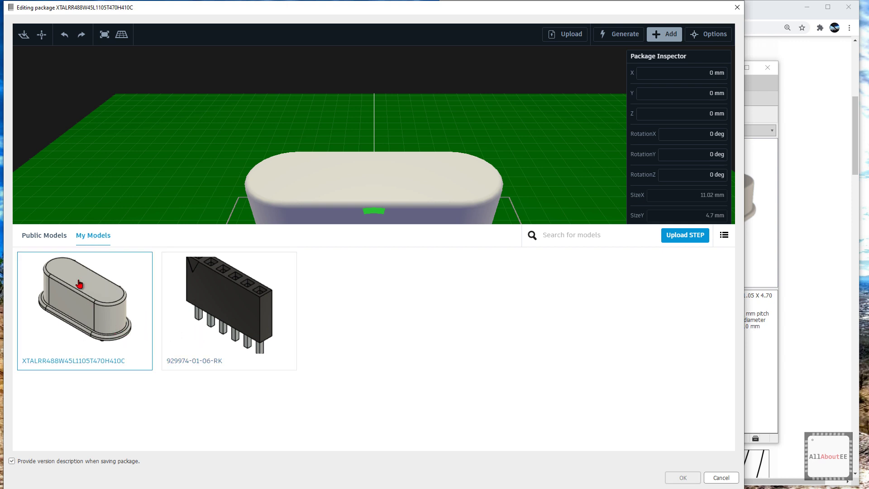
left_click(45, 242)
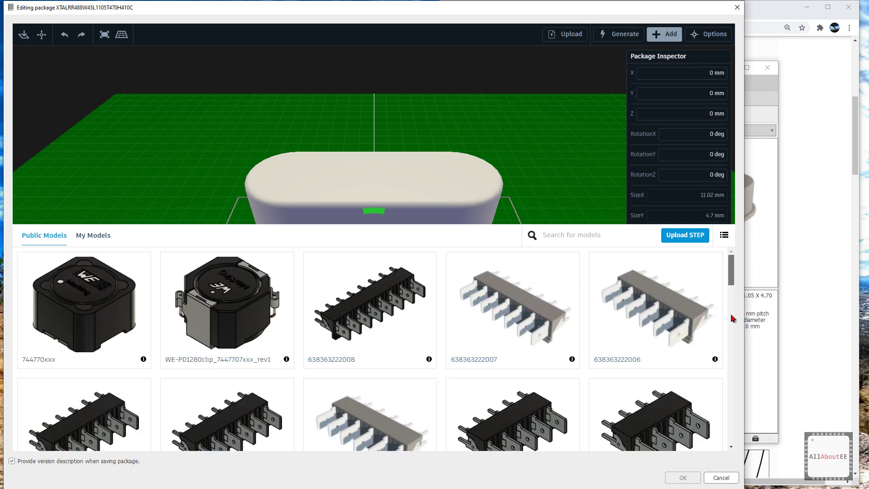
scroll(733, 313, "down", 15)
scroll(730, 350, "up", 10)
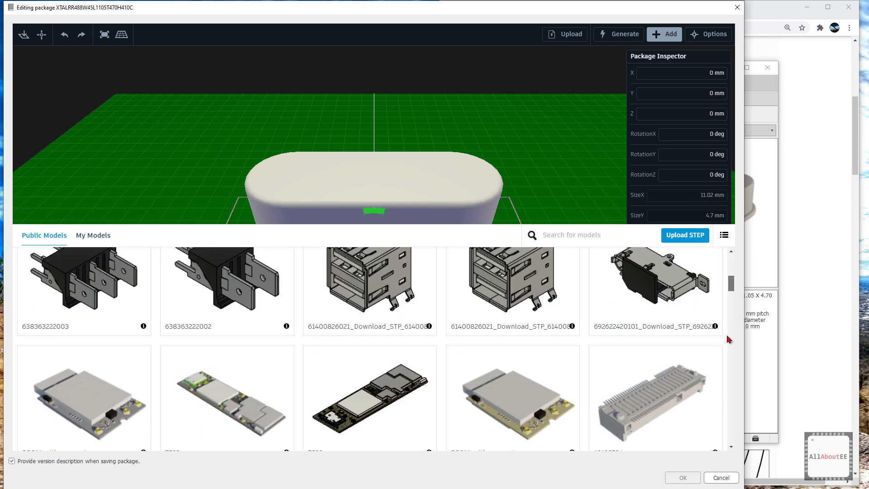
scroll(730, 350, "up", 3)
Step: Search the public 3D models for "Crystal" and look through the results
left_click(590, 241)
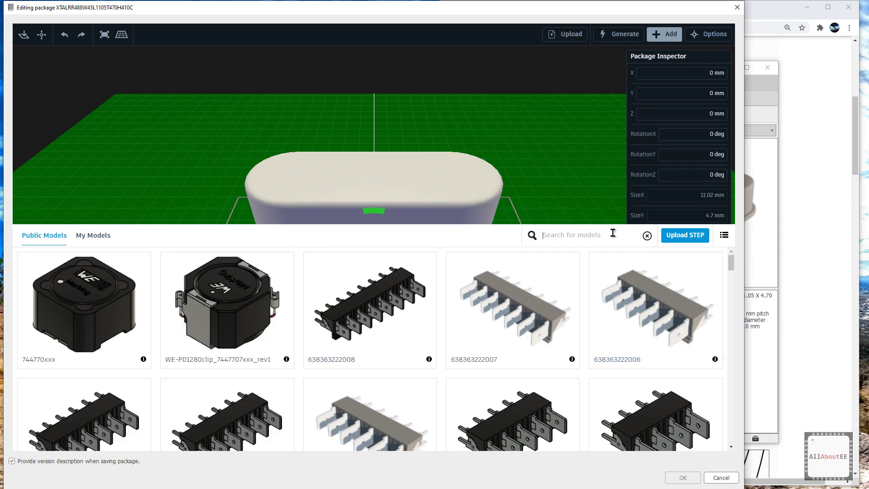
type("Crystal")
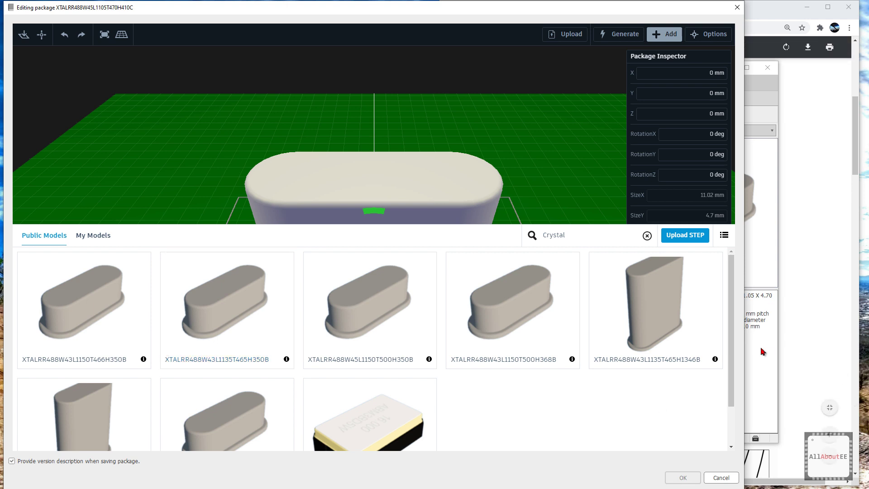
scroll(722, 396, "down", 1)
scroll(719, 346, "up", 2)
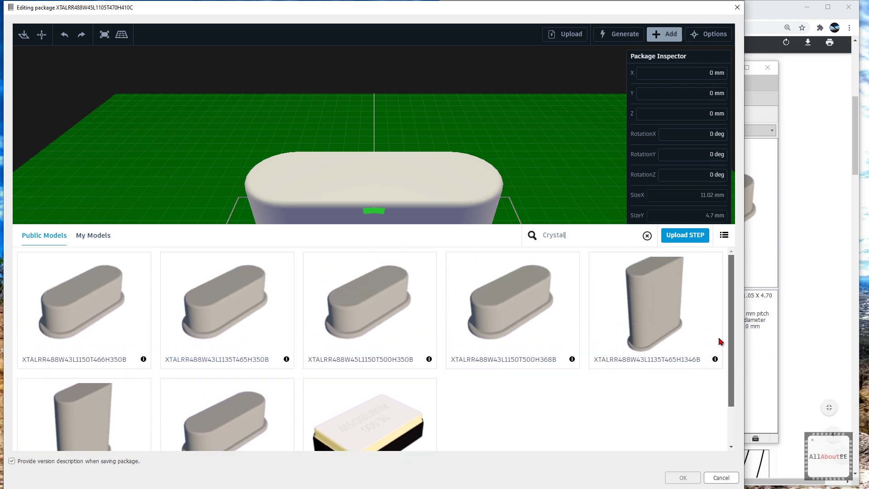
scroll(717, 371, "down", 2)
scroll(719, 337, "up", 2)
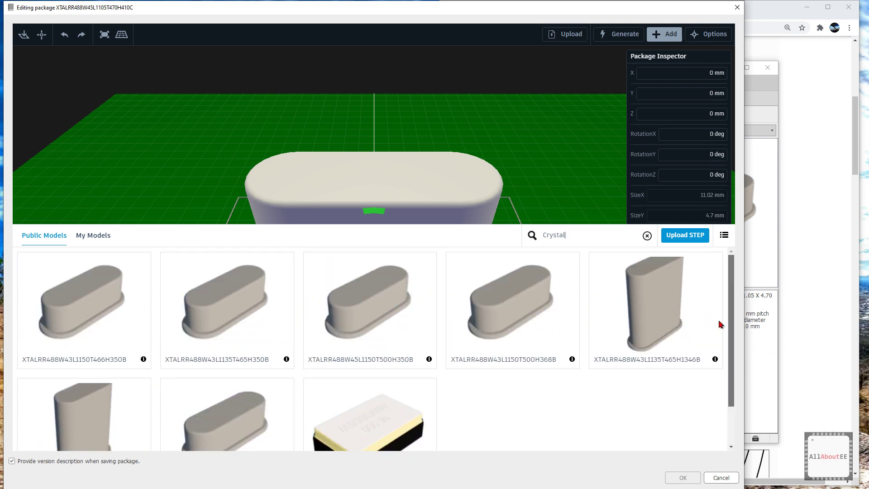